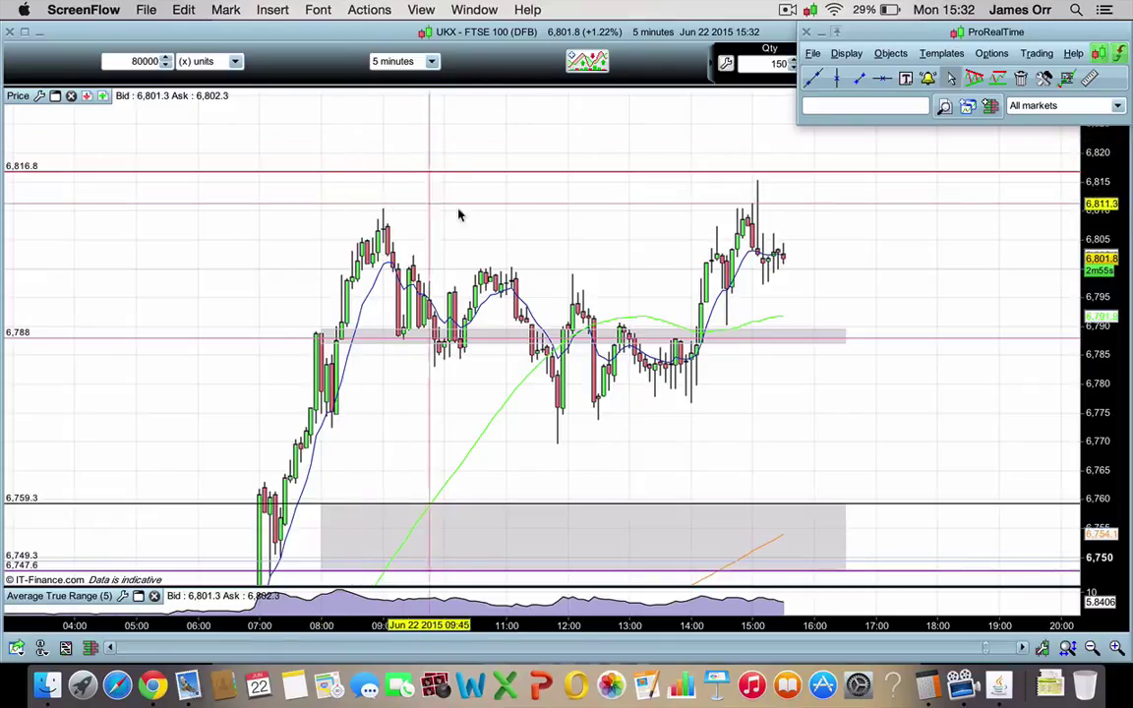
Delete all drawn objects from the FTSE 100 five-minute chart and confirm the deletion.
{"action": "left_click_drag", "start_coordinate": [511, 237], "coordinate": [481, 216]}
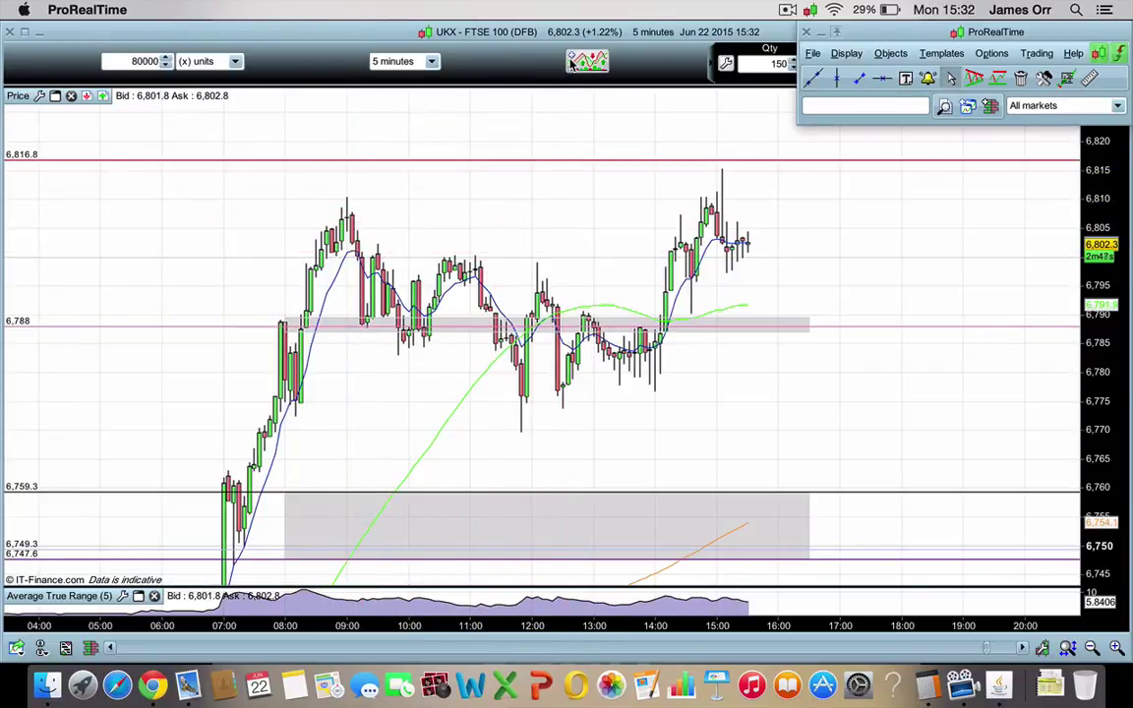
{"action": "right_click", "coordinate": [512, 193]}
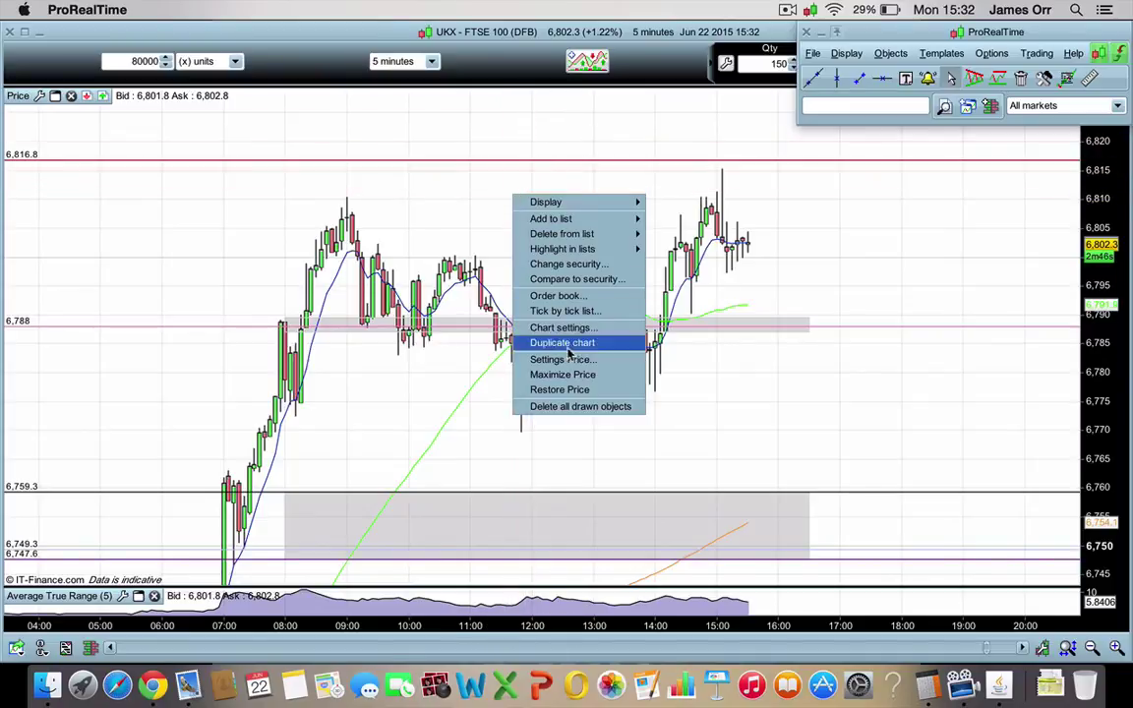
{"action": "left_click", "coordinate": [591, 408]}
{"action": "left_click", "coordinate": [532, 371]}
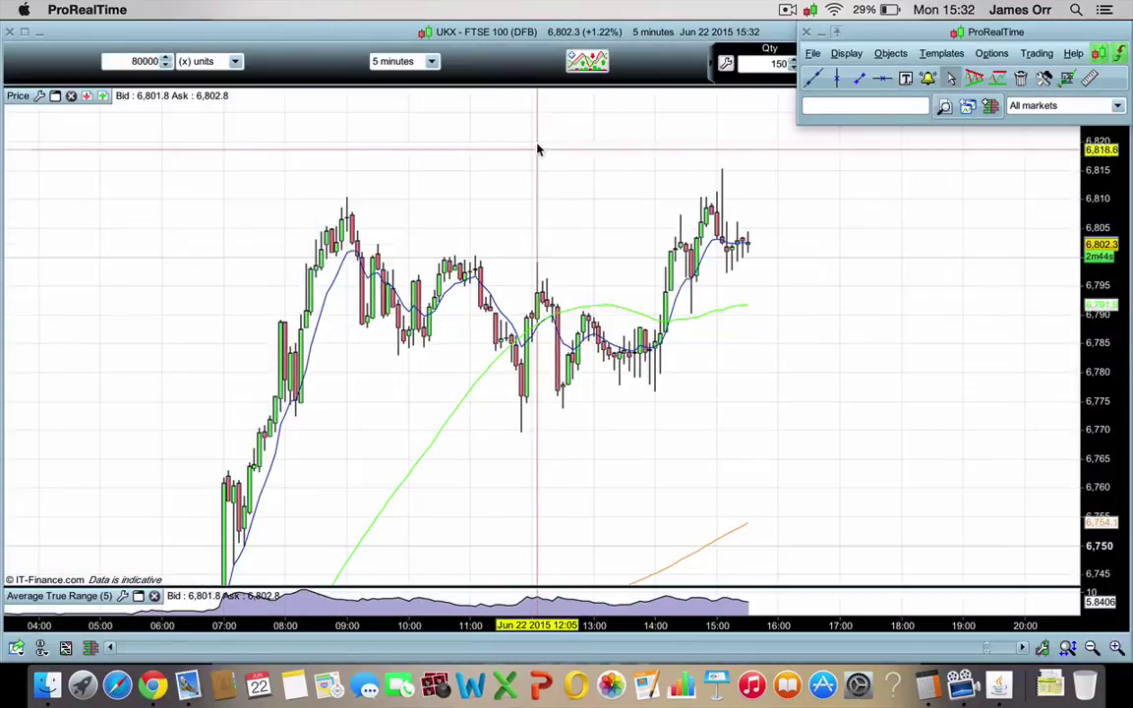
Remove the 25, 200, 60 and 8-period moving averages and the Average True Range pane from the price chart.
{"action": "left_click", "coordinate": [571, 66]}
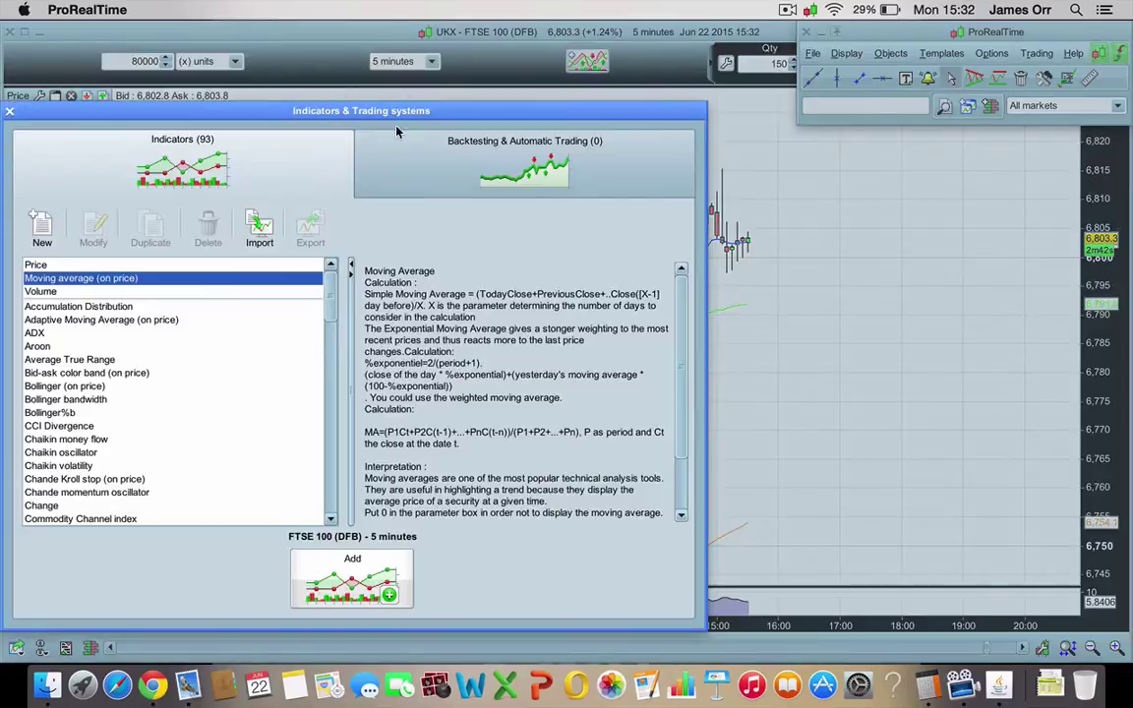
{"action": "double_click", "coordinate": [118, 280]}
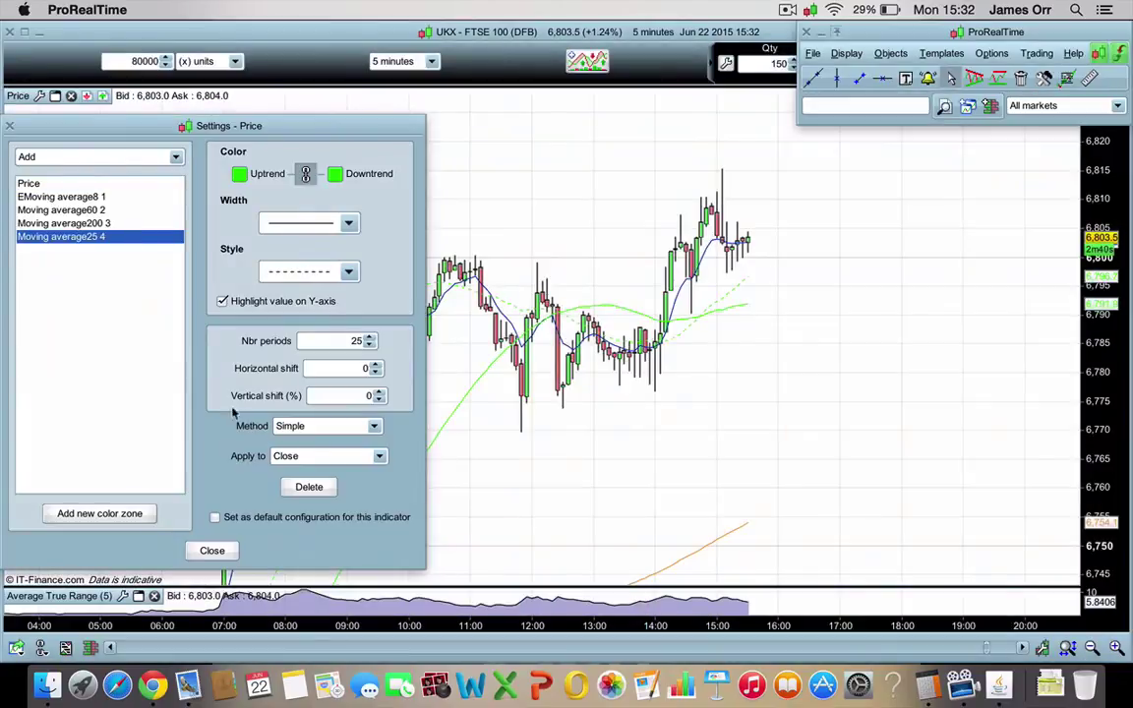
{"action": "left_click", "coordinate": [307, 484]}
{"action": "left_click", "coordinate": [97, 224]}
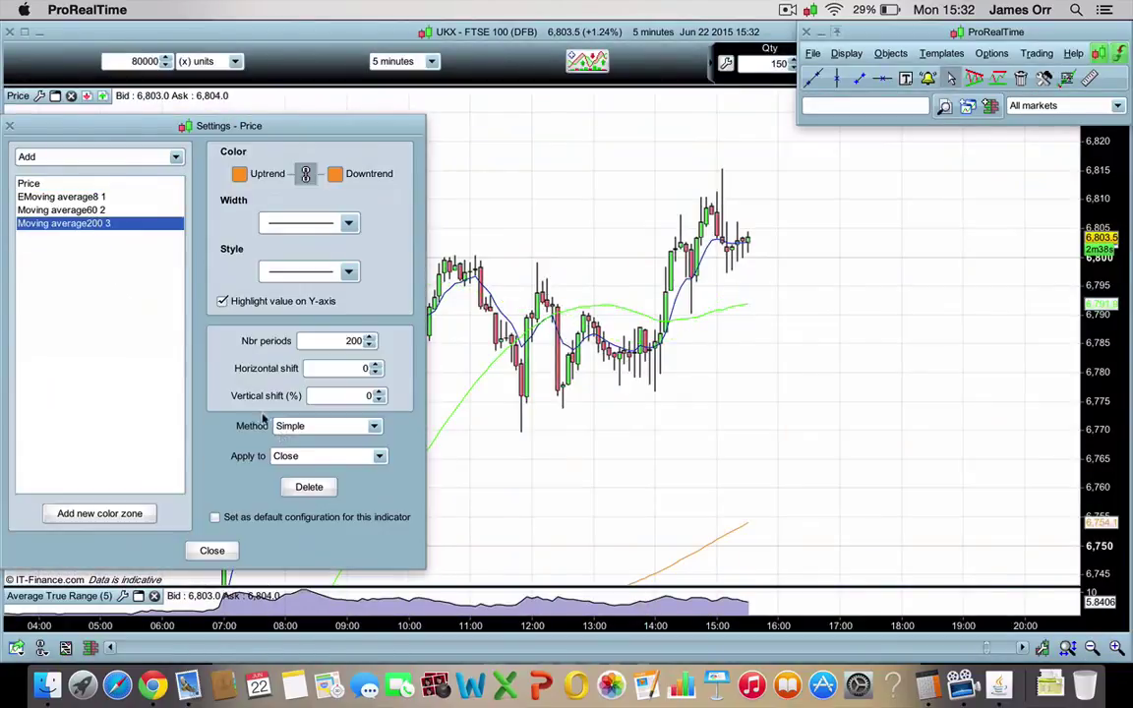
{"action": "left_click", "coordinate": [308, 484]}
{"action": "left_click", "coordinate": [99, 211]}
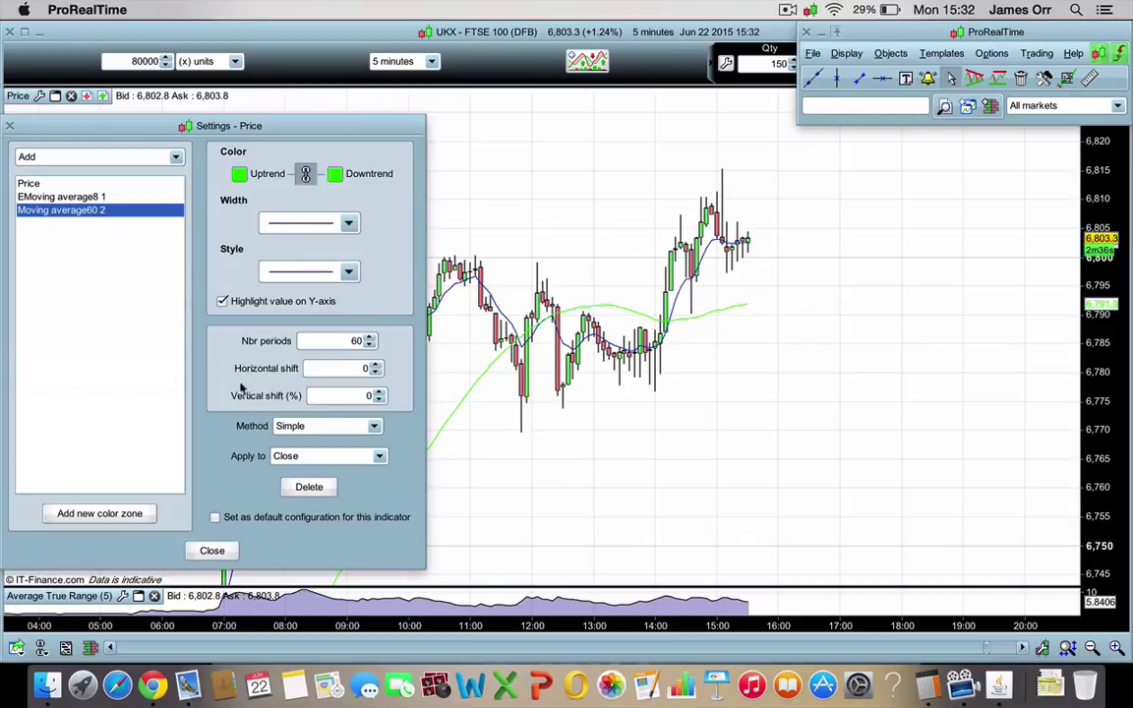
{"action": "left_click", "coordinate": [306, 483]}
{"action": "left_click", "coordinate": [86, 202]}
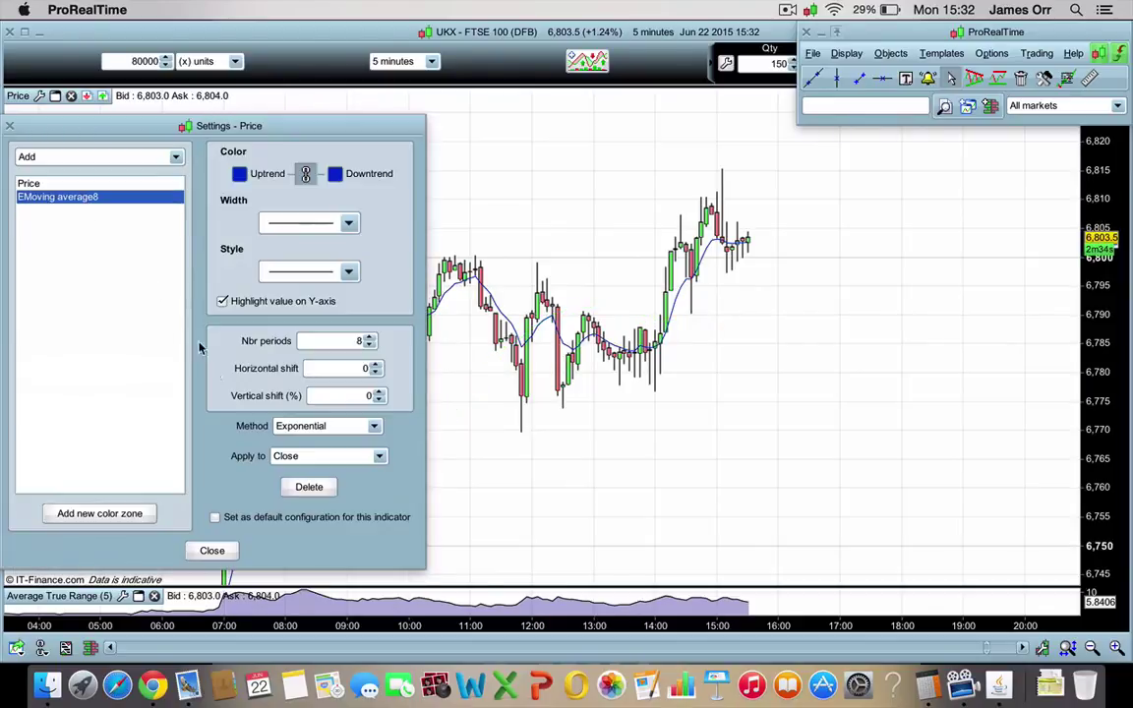
{"action": "left_click", "coordinate": [307, 484]}
{"action": "left_click", "coordinate": [222, 460]}
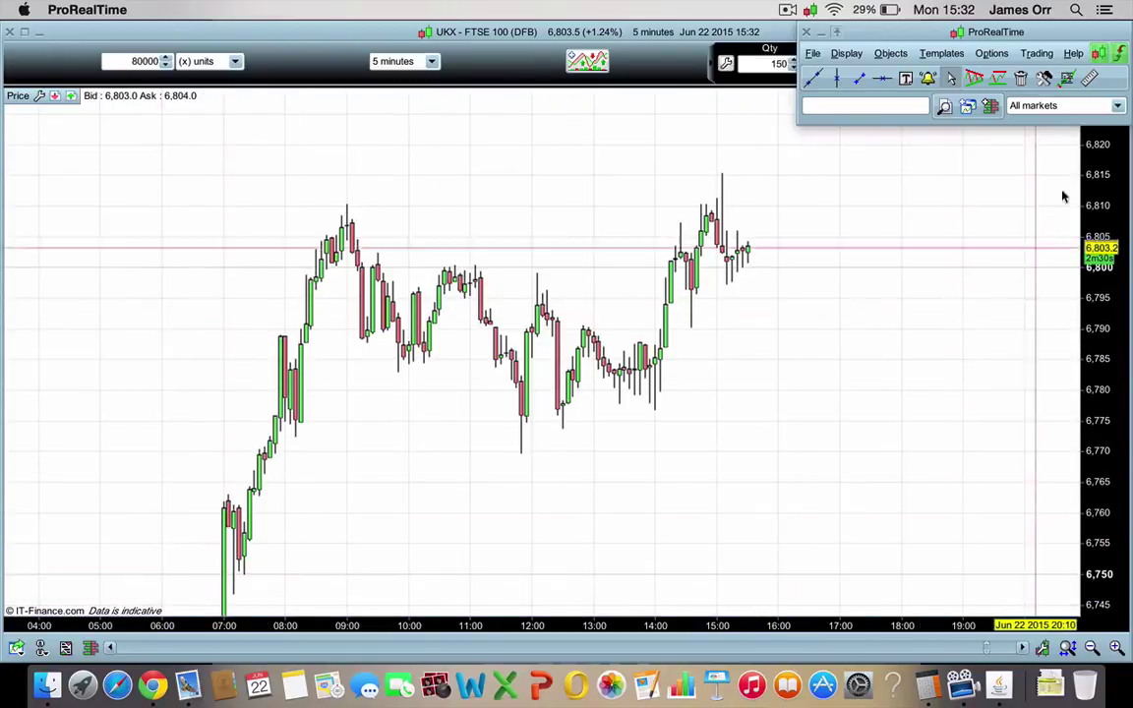
Draw a horizontal line at about 6,727.7 across the June 19 price action.
{"action": "left_click_drag", "start_coordinate": [1113, 241], "coordinate": [1112, 265]}
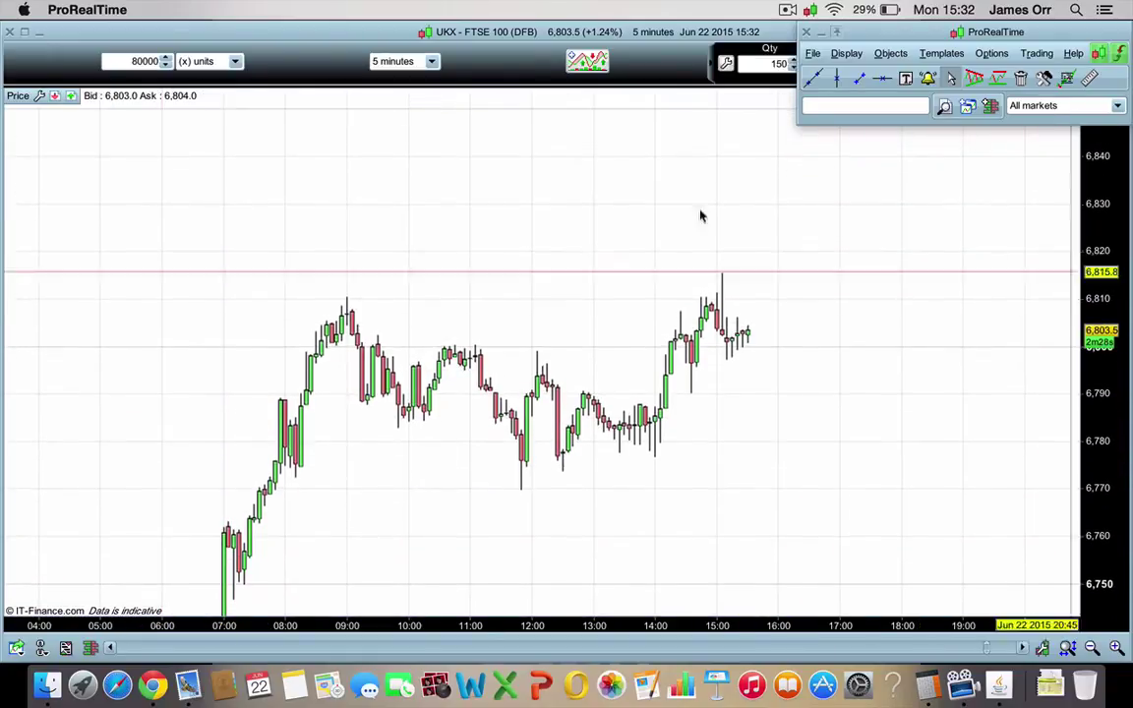
{"action": "scroll", "coordinate": [371, 251], "scroll_direction": "right", "scroll_amount": 3}
{"action": "scroll", "coordinate": [393, 266], "scroll_direction": "left", "scroll_amount": 5}
{"action": "scroll", "coordinate": [398, 291], "scroll_direction": "left", "scroll_amount": 10}
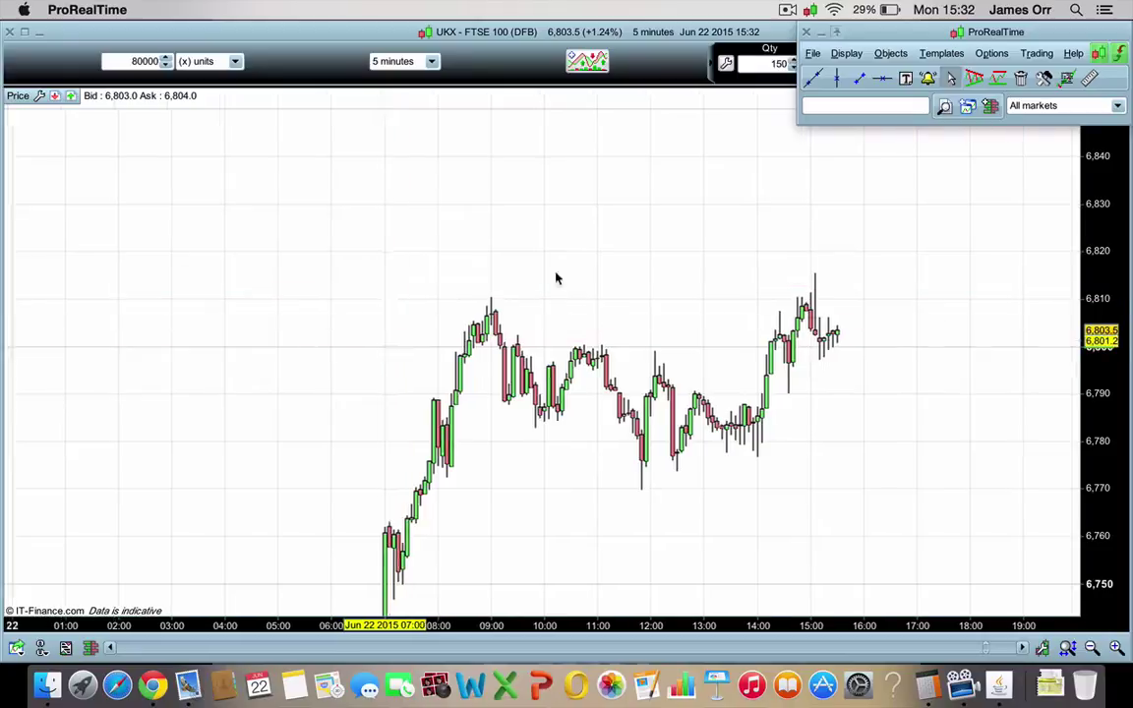
{"action": "scroll", "coordinate": [449, 293], "scroll_direction": "left", "scroll_amount": 10}
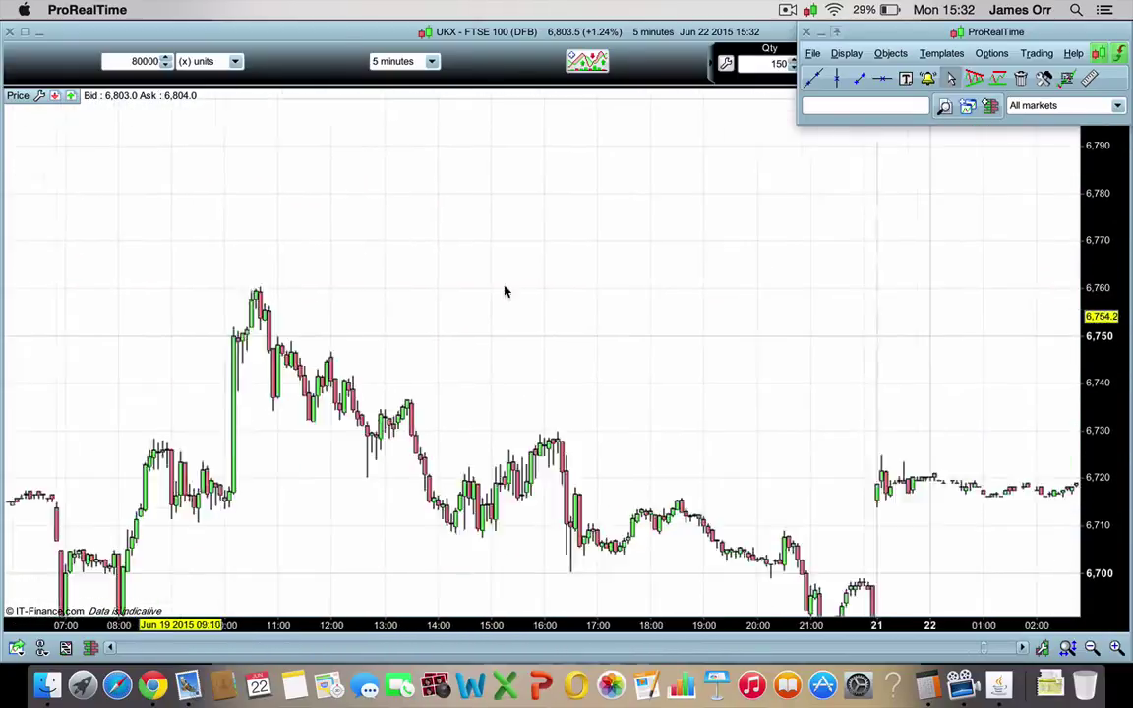
{"action": "scroll", "coordinate": [604, 262], "scroll_direction": "right", "scroll_amount": 2}
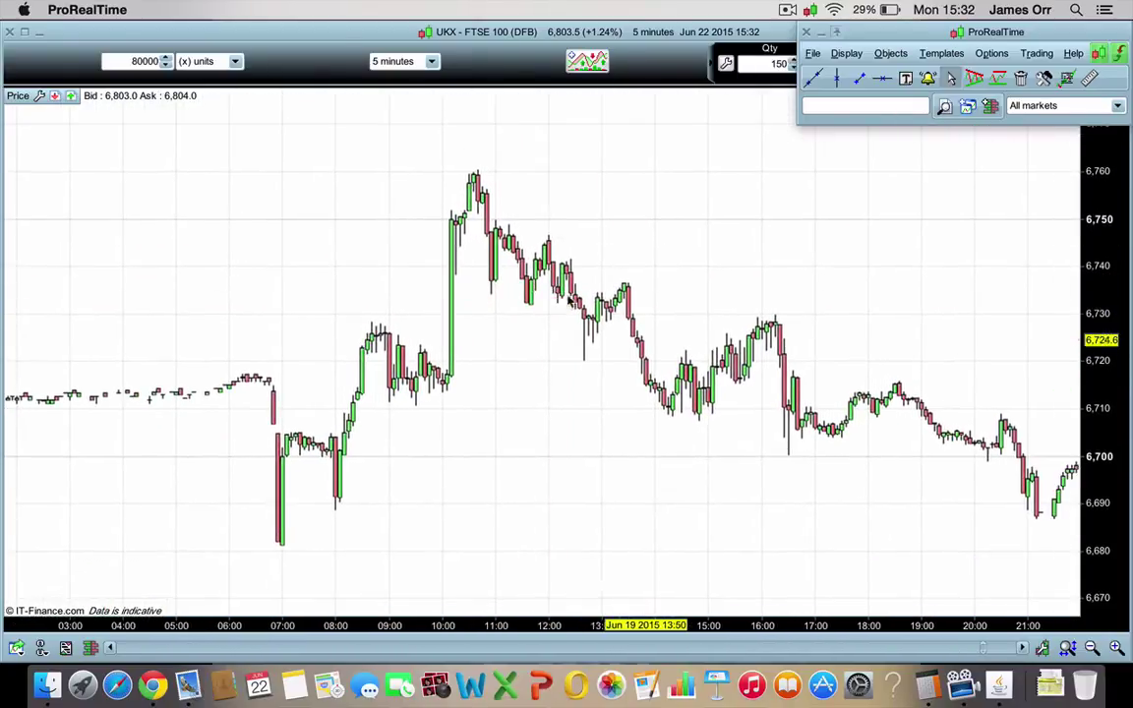
{"action": "left_click", "coordinate": [883, 79]}
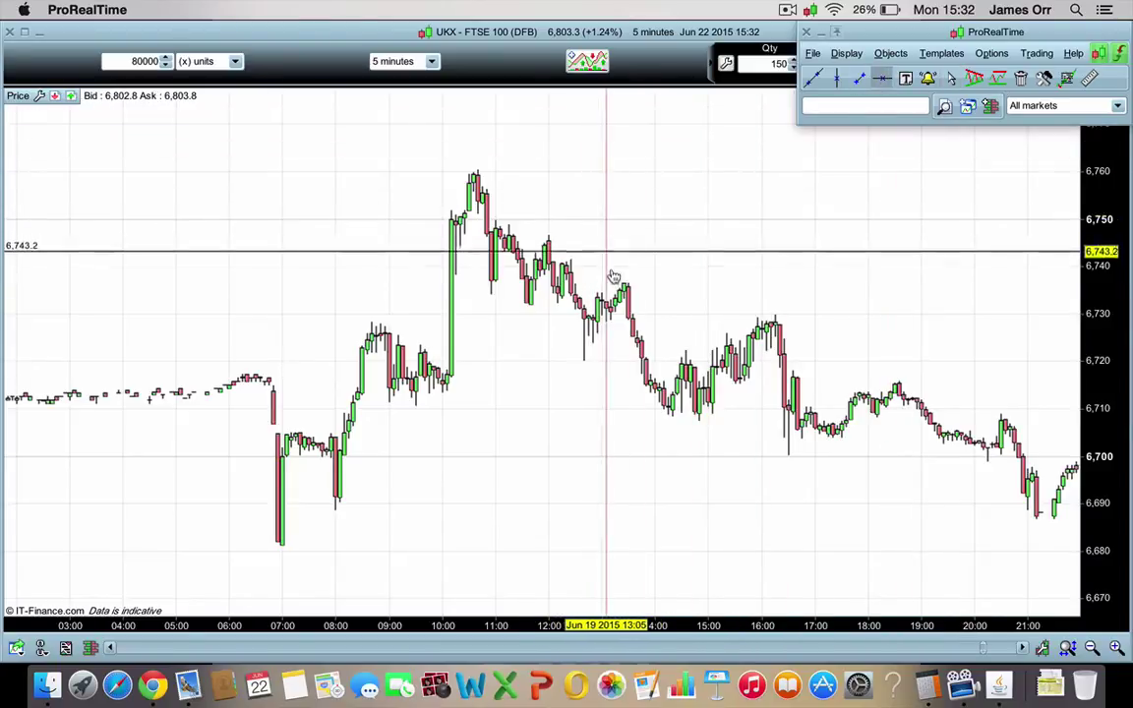
{"action": "left_click", "coordinate": [639, 326]}
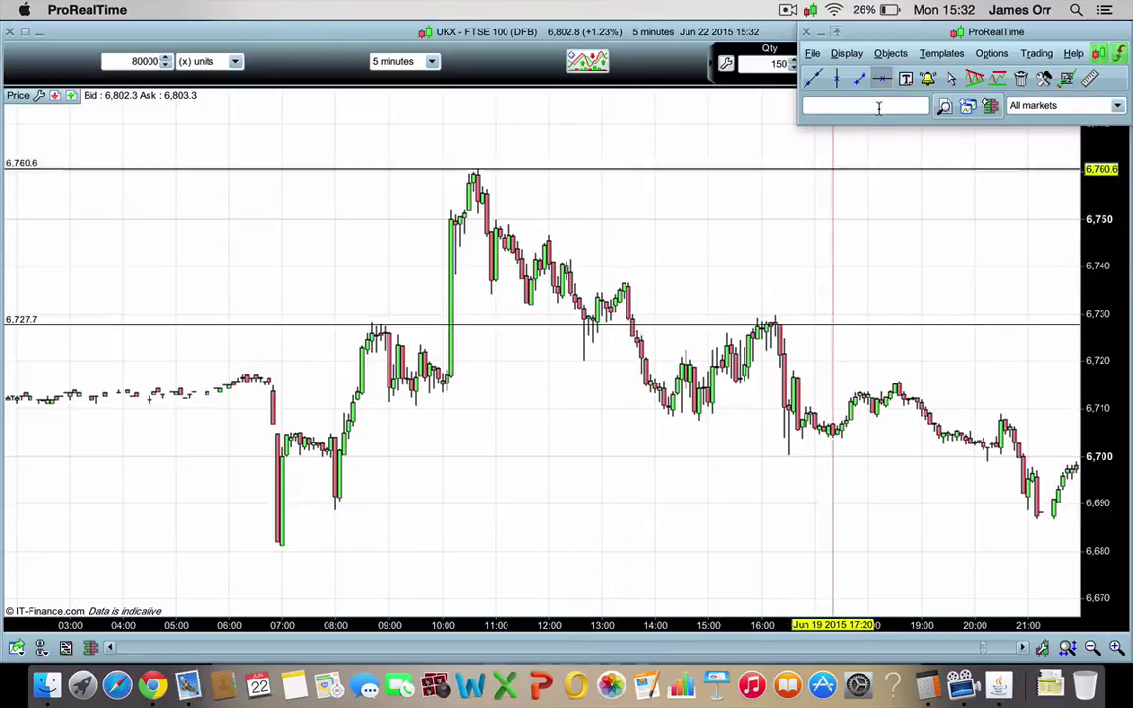
Place a buy signal just below the 6,727.7 line at the June 19 low around 12:45.
{"action": "left_click", "coordinate": [890, 53]}
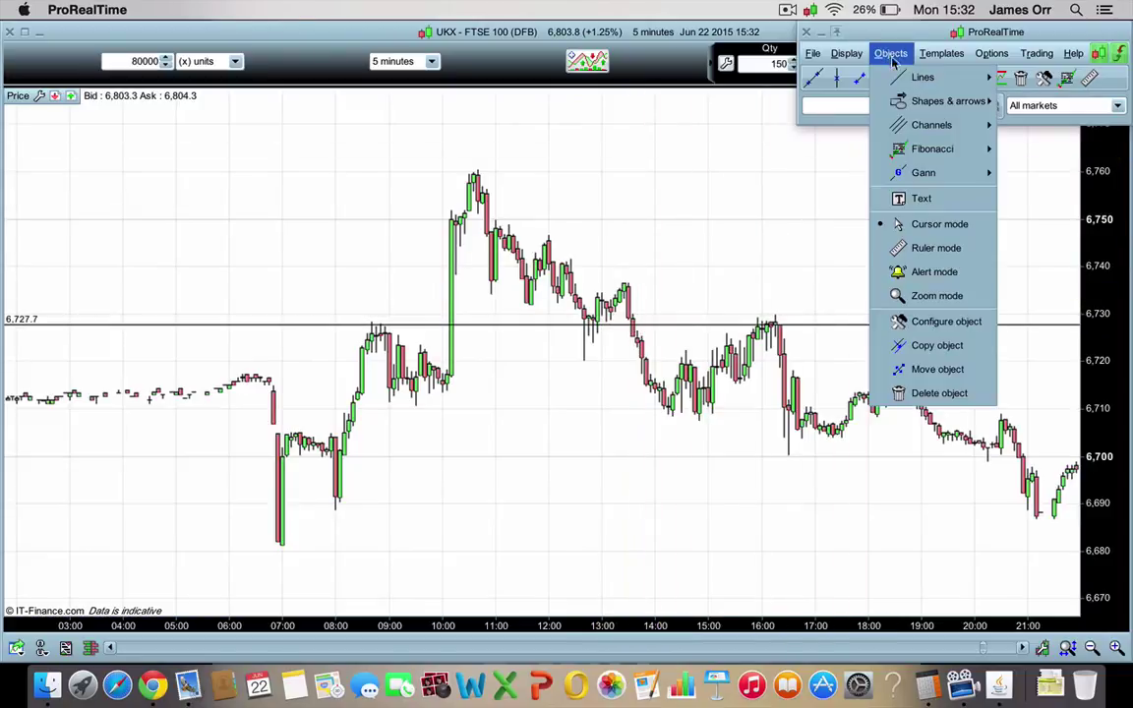
{"action": "mouse_move", "coordinate": [973, 101]}
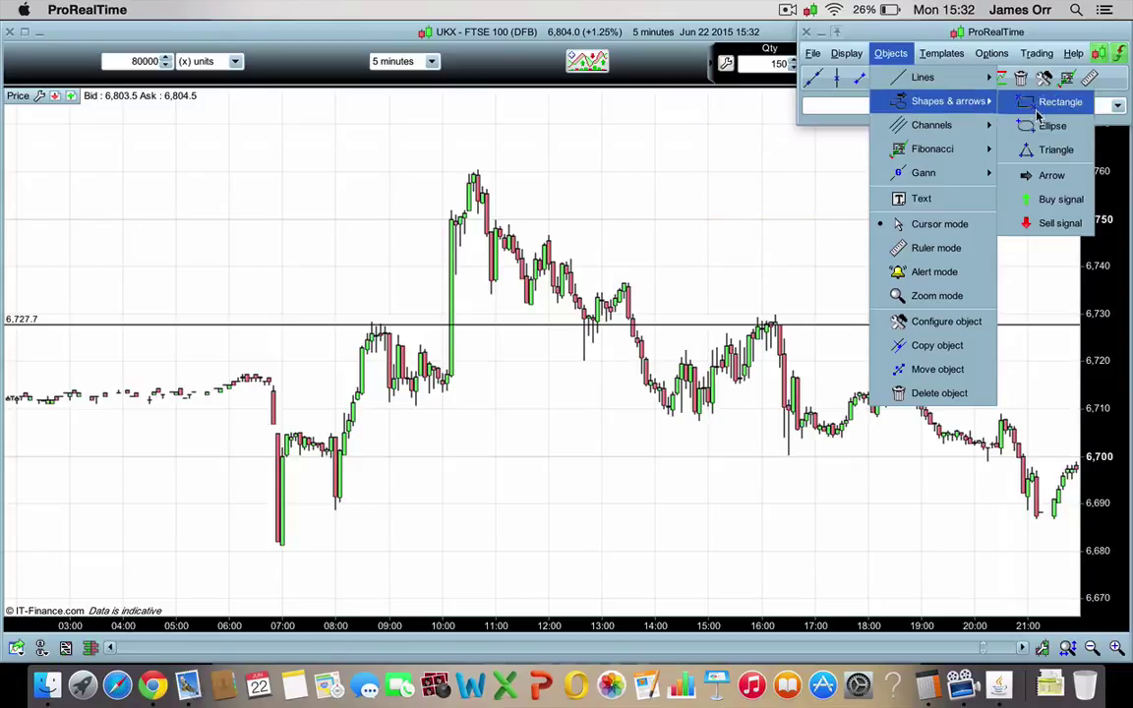
{"action": "left_click", "coordinate": [1053, 201]}
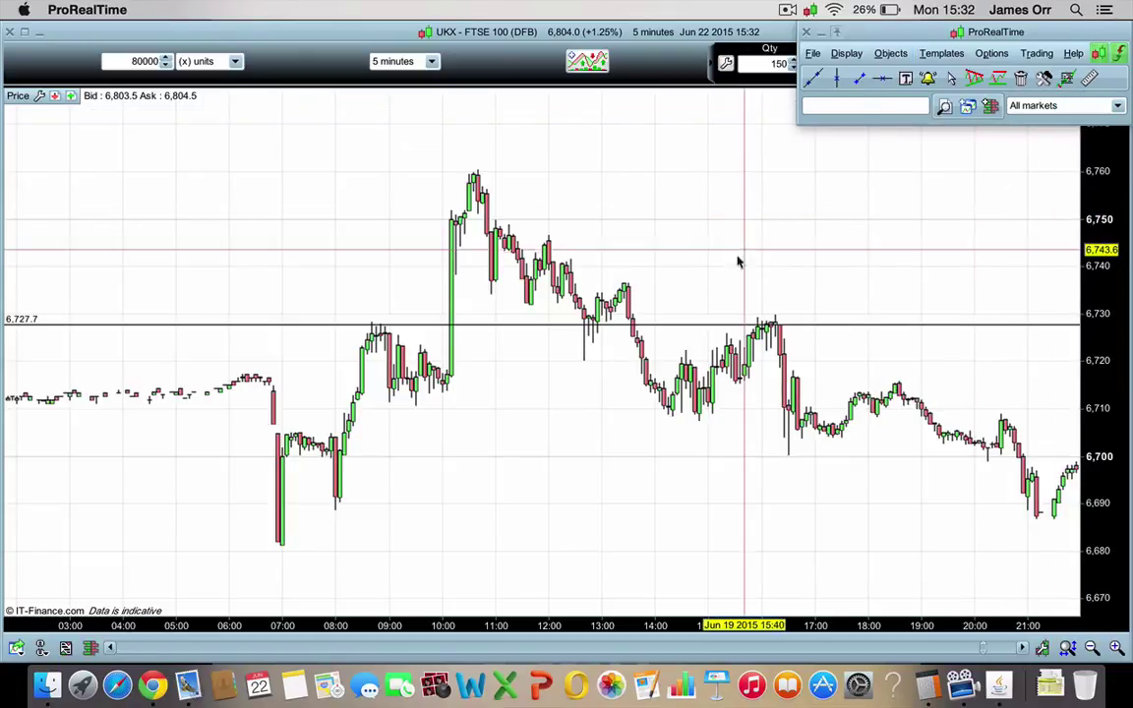
{"action": "left_click", "coordinate": [588, 347]}
Place sell signals above the June 19 highs at the 6,727.7 line, around 16:10 and 08:50.
{"action": "left_click", "coordinate": [890, 53]}
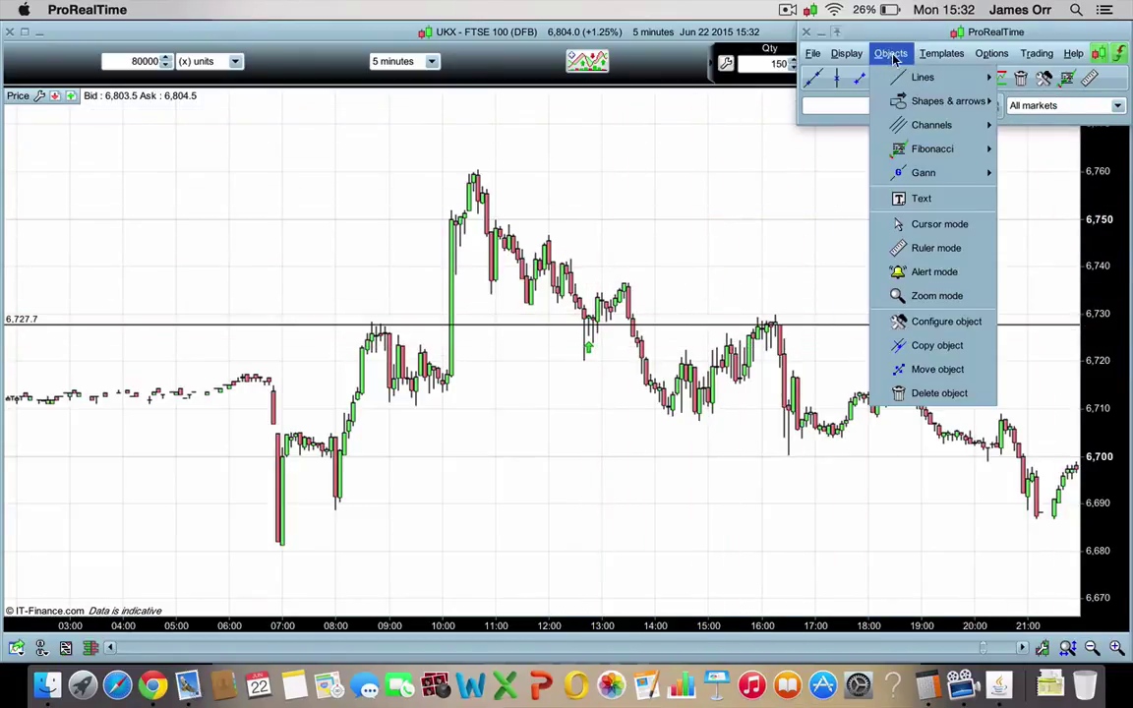
{"action": "mouse_move", "coordinate": [961, 101]}
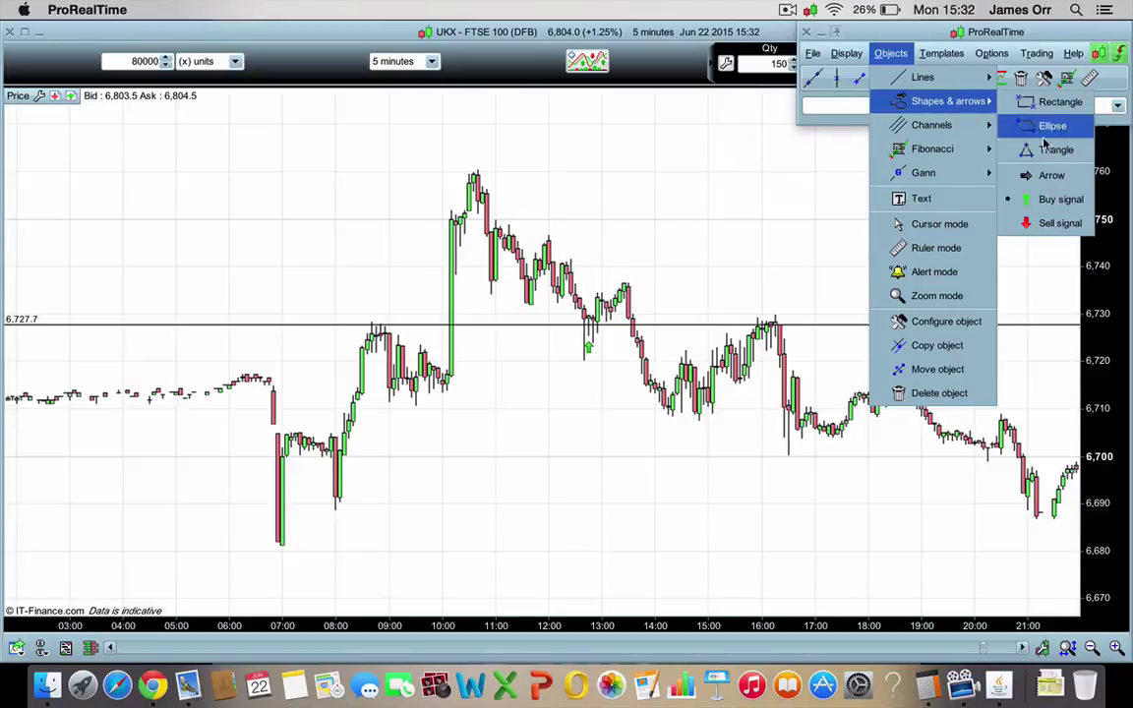
{"action": "left_click", "coordinate": [1064, 222]}
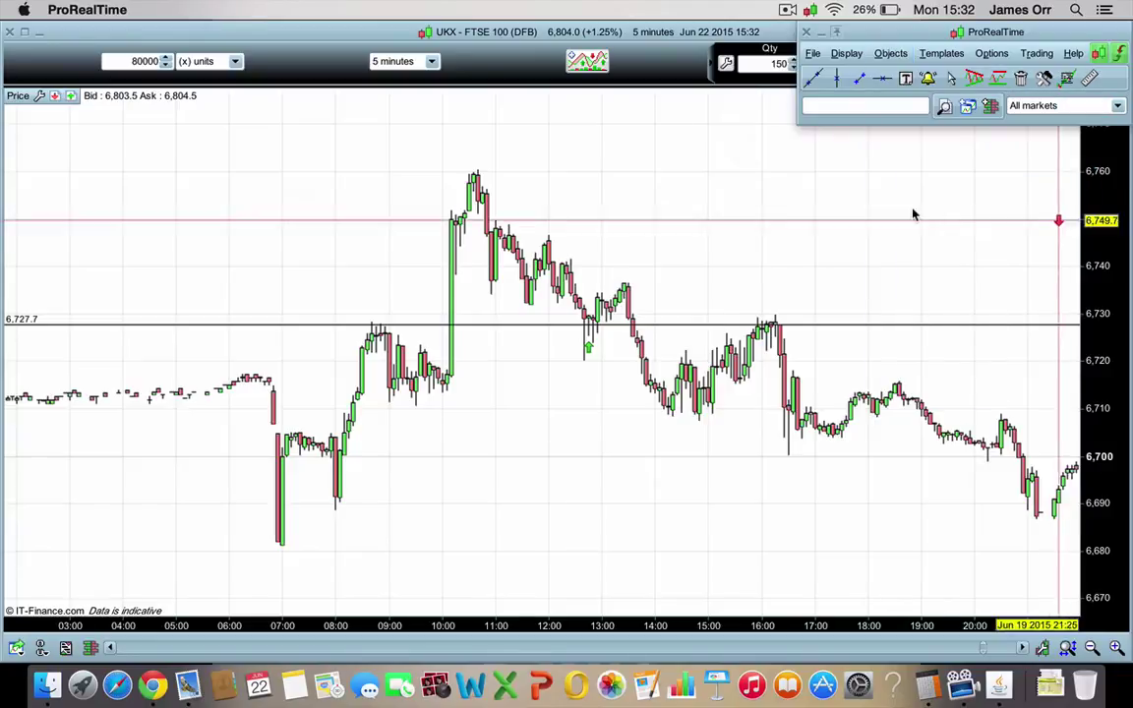
{"action": "left_click", "coordinate": [771, 297]}
{"action": "left_click", "coordinate": [381, 303]}
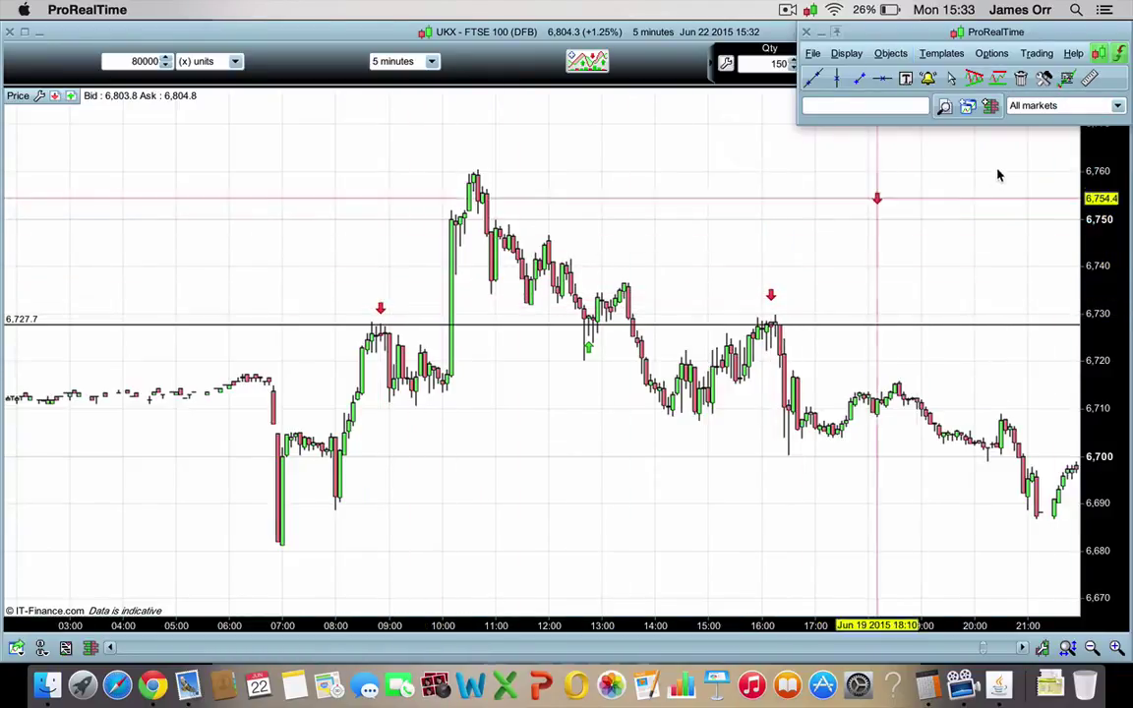
{"action": "left_click", "coordinate": [951, 82]}
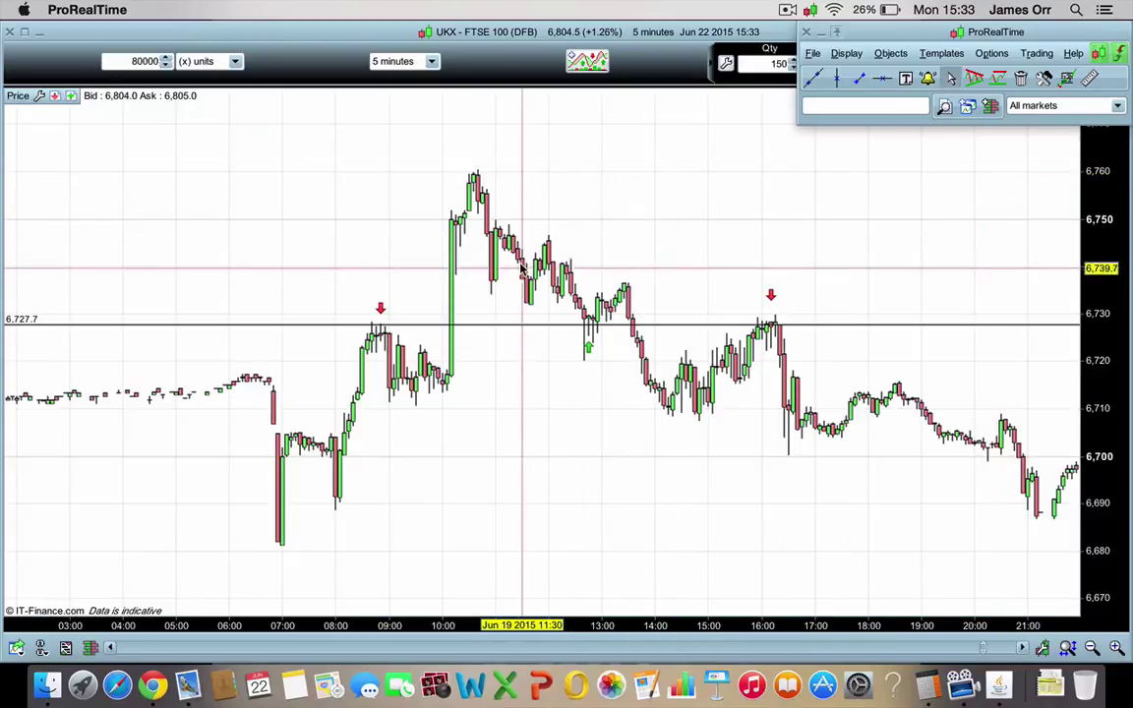
Draw a second horizontal line at about 6,694 across the June 17 price action.
{"action": "scroll", "coordinate": [458, 259], "scroll_direction": "up", "scroll_amount": 2}
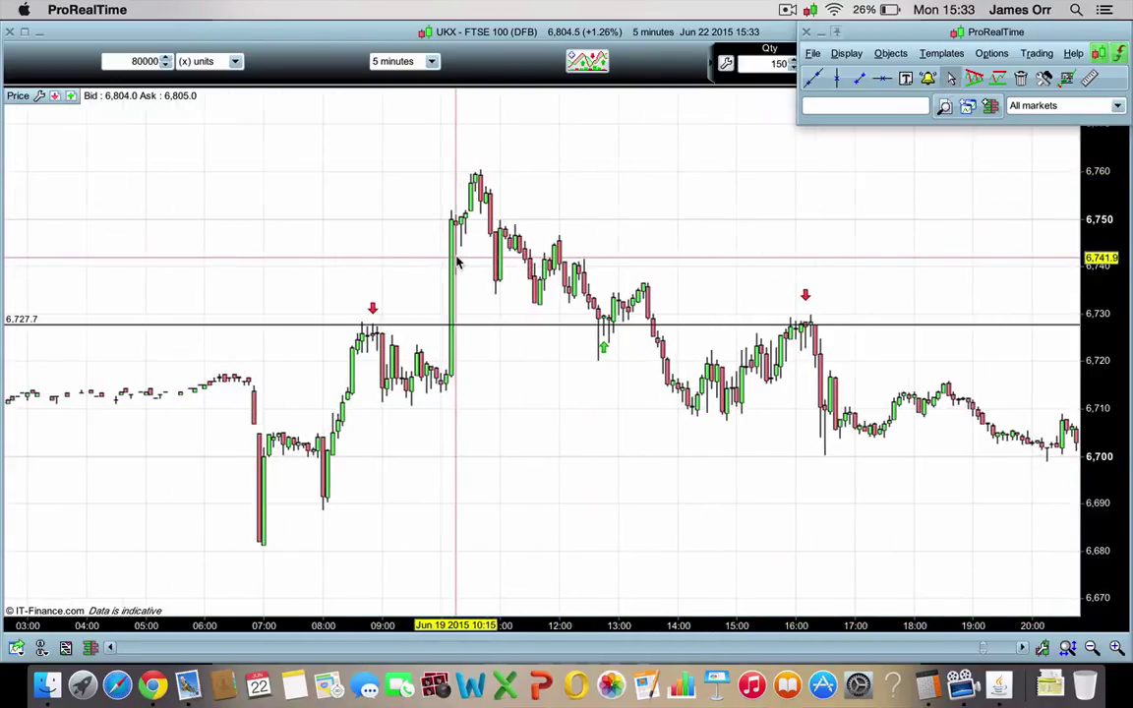
{"action": "scroll", "coordinate": [459, 259], "scroll_direction": "down", "scroll_amount": 3}
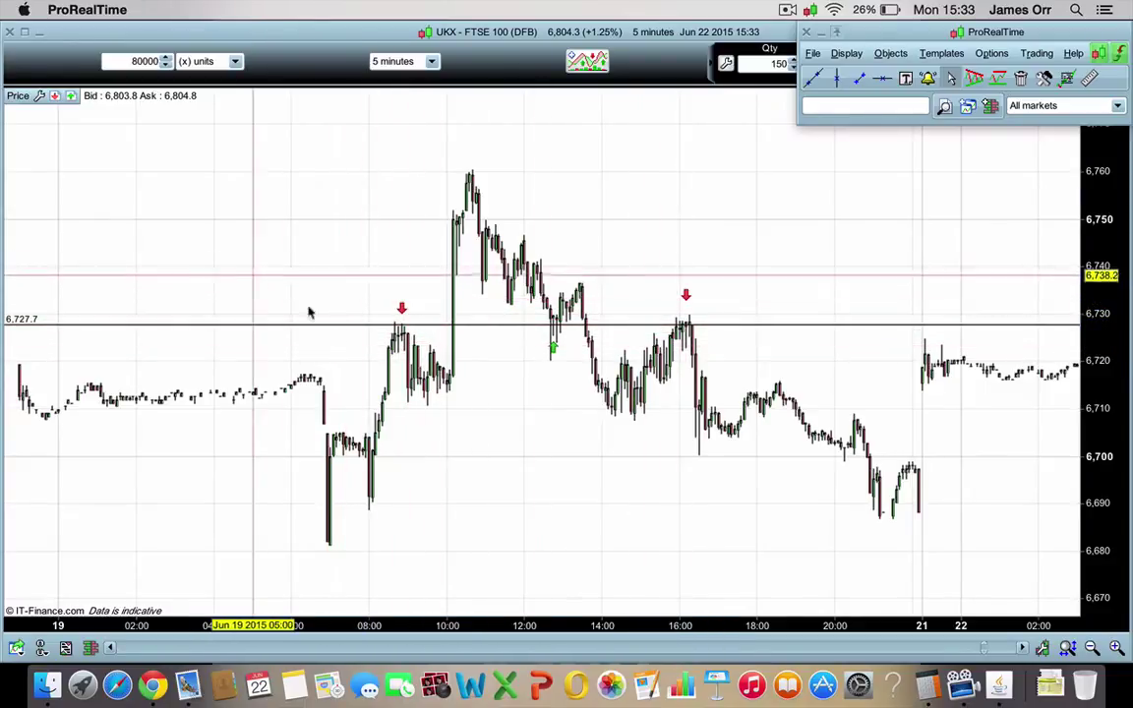
{"action": "scroll", "coordinate": [324, 323], "scroll_direction": "up", "scroll_amount": 2}
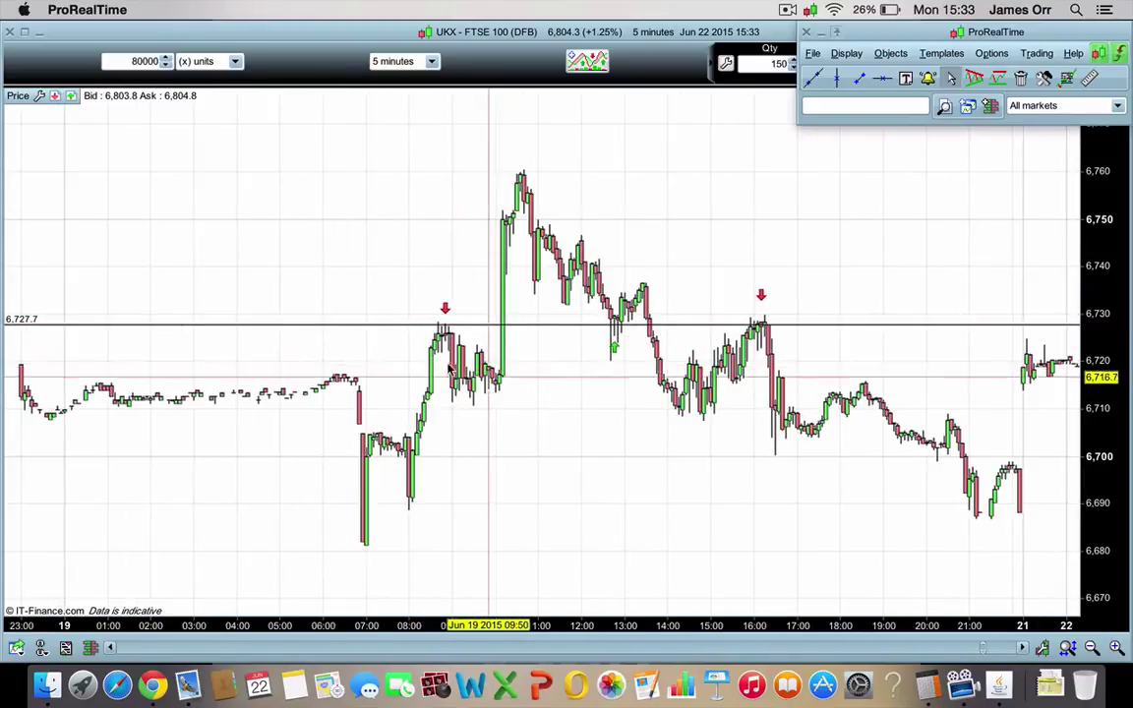
{"action": "scroll", "coordinate": [447, 369], "scroll_direction": "left", "scroll_amount": 10}
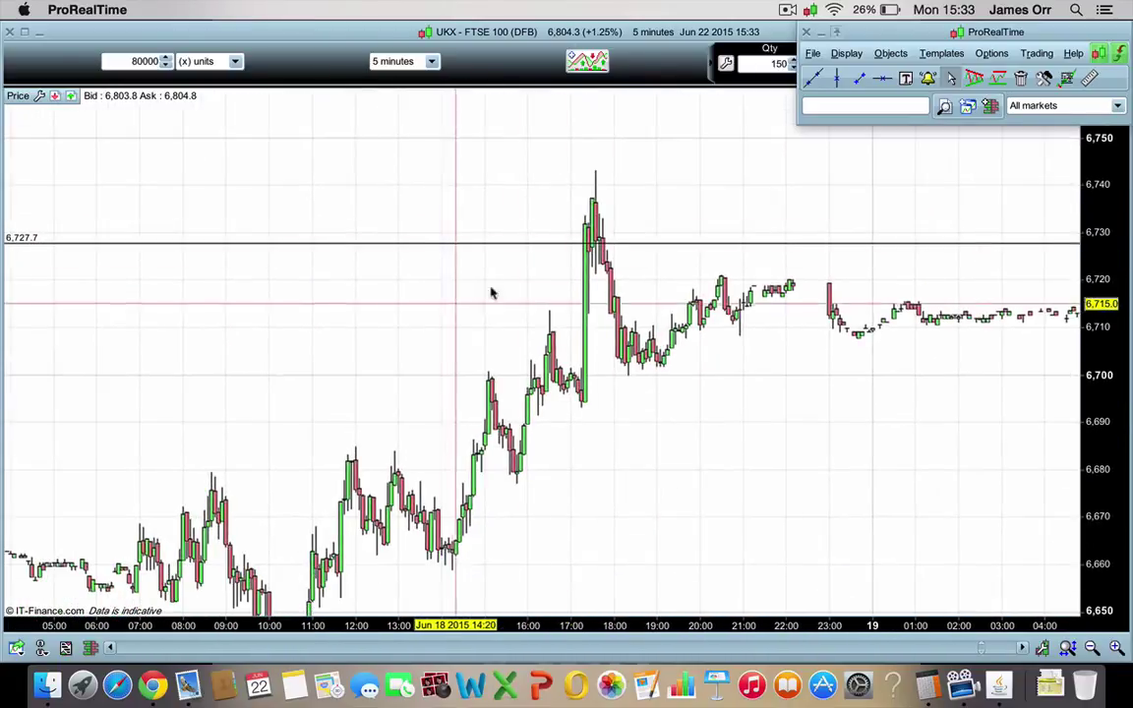
{"action": "scroll", "coordinate": [491, 293], "scroll_direction": "left", "scroll_amount": 5}
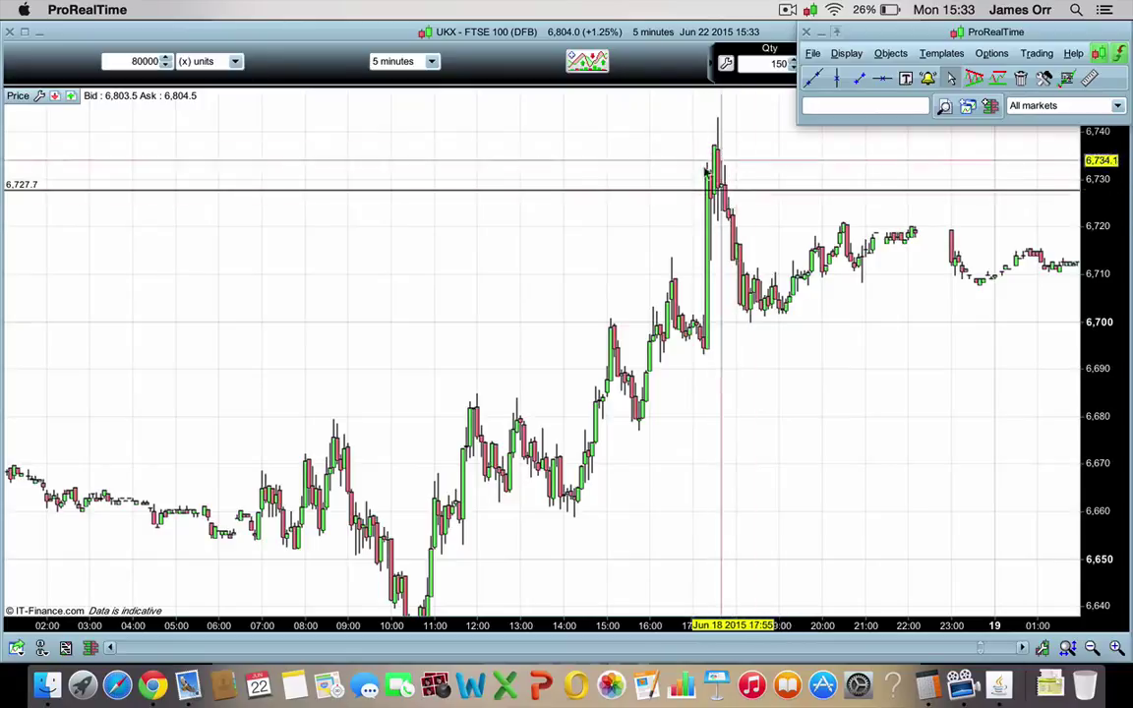
{"action": "scroll", "coordinate": [642, 207], "scroll_direction": "left", "scroll_amount": 20}
{"action": "scroll", "coordinate": [649, 310], "scroll_direction": "left", "scroll_amount": 10}
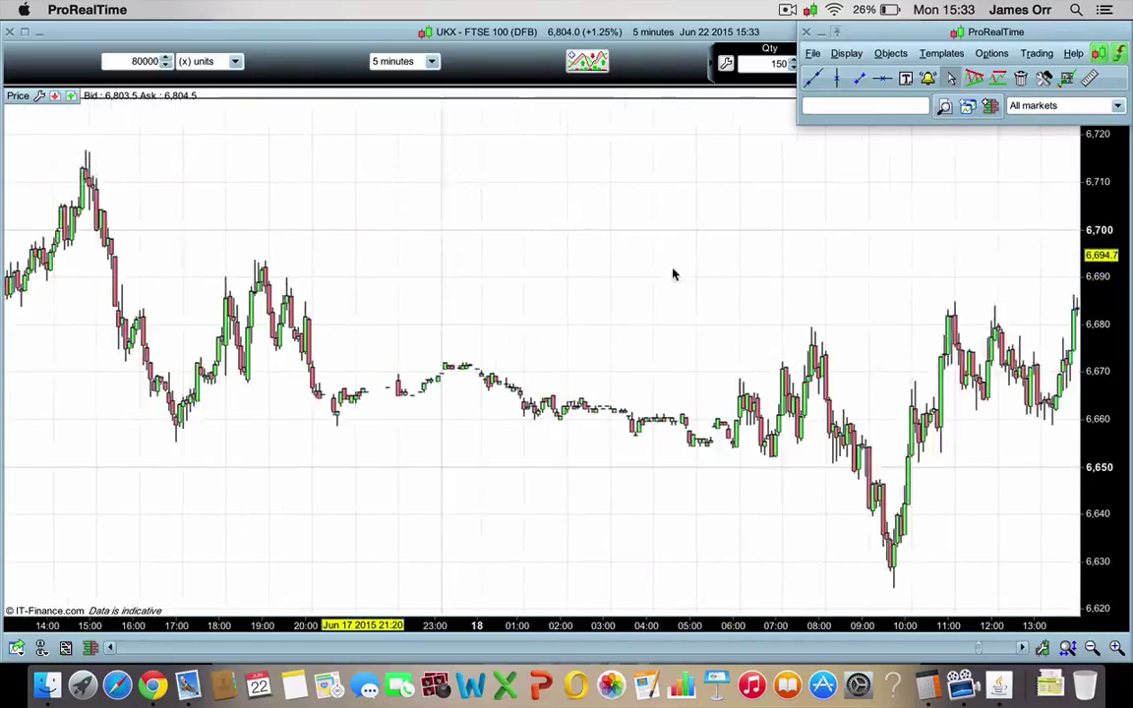
{"action": "scroll", "coordinate": [674, 275], "scroll_direction": "left", "scroll_amount": 15}
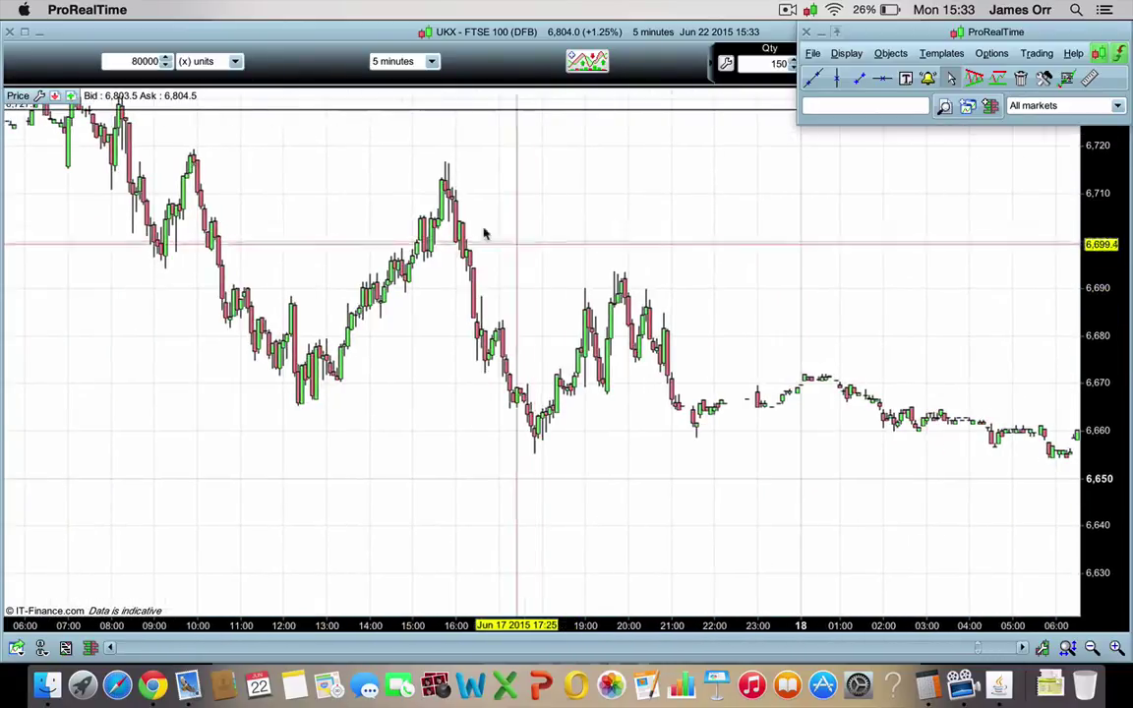
{"action": "scroll", "coordinate": [482, 233], "scroll_direction": "left", "scroll_amount": 10}
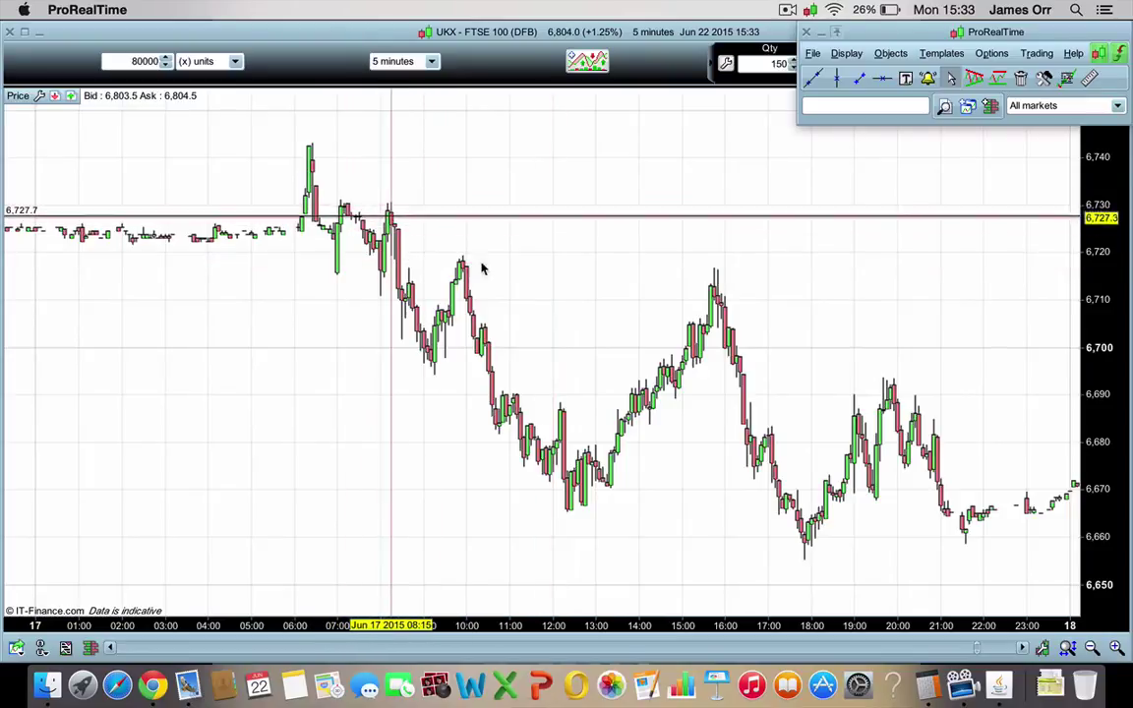
{"action": "left_click", "coordinate": [882, 78]}
{"action": "left_click", "coordinate": [857, 177]}
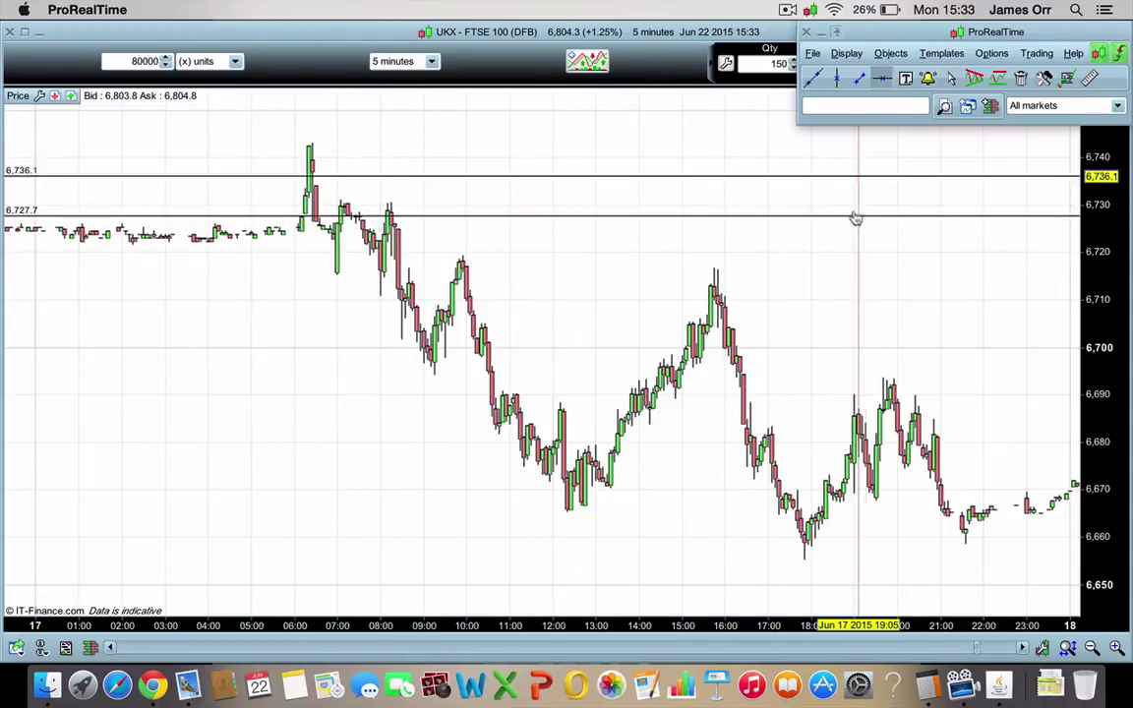
{"action": "left_click_drag", "start_coordinate": [856, 219], "coordinate": [824, 382]}
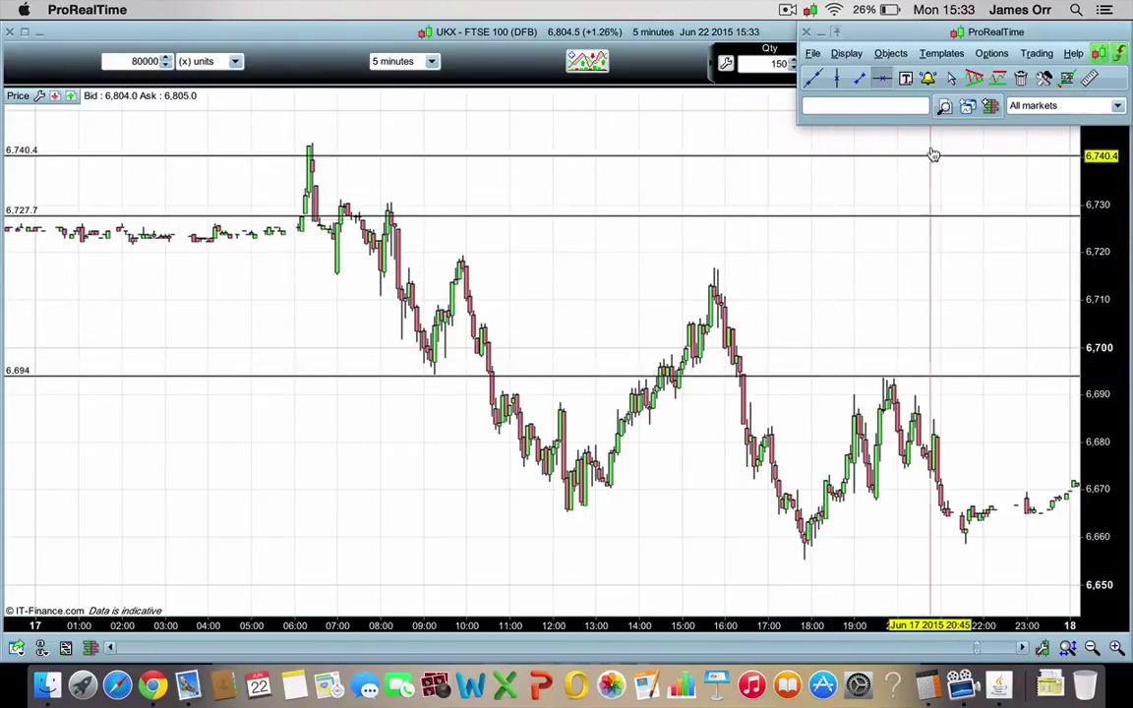
Place a buy signal just below the 6,694 line at the June 17 low around 09:15.
{"action": "left_click", "coordinate": [893, 54]}
{"action": "mouse_move", "coordinate": [946, 100]}
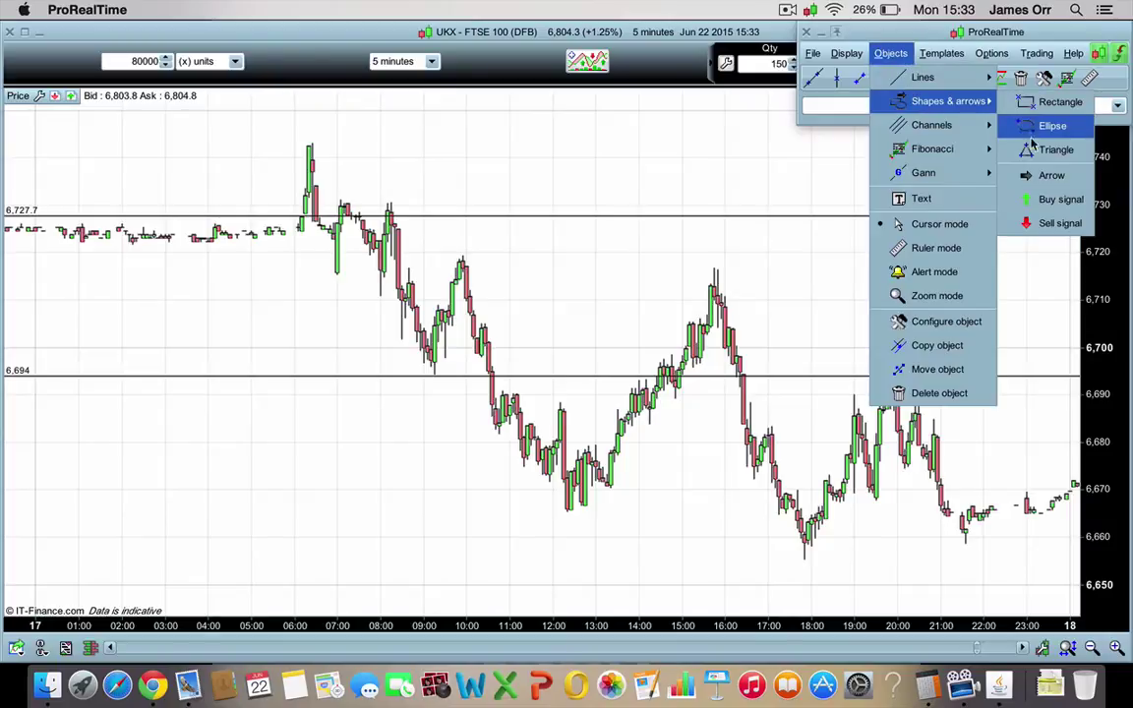
{"action": "left_click", "coordinate": [1048, 176]}
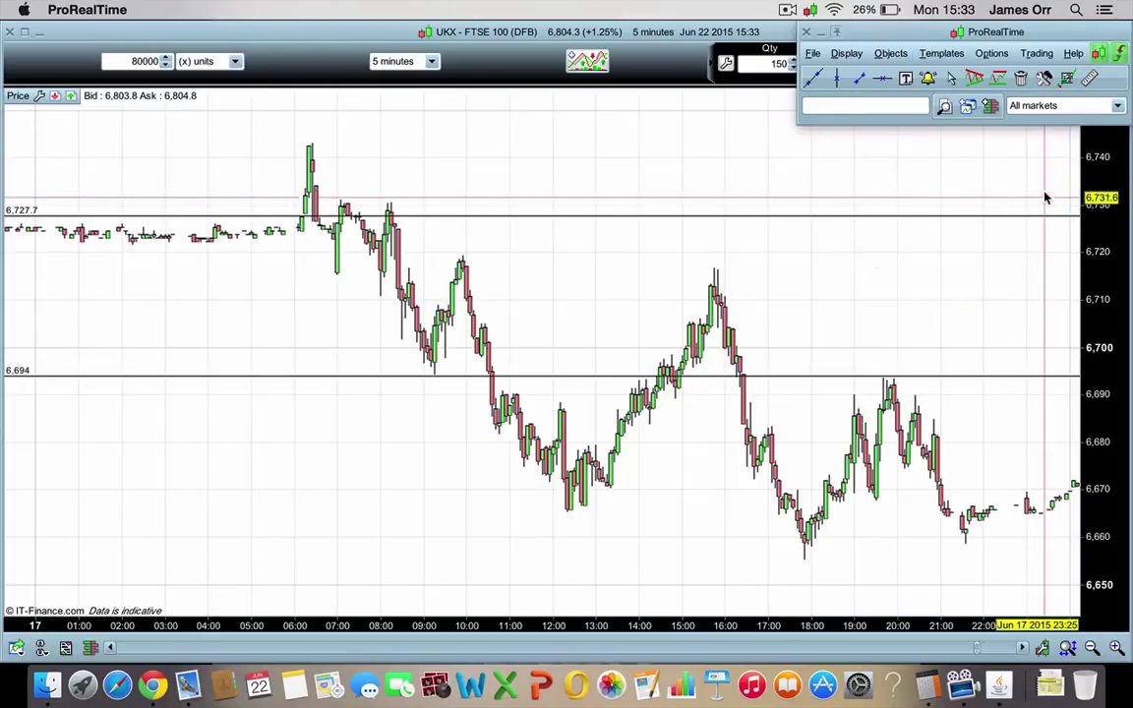
{"action": "left_click", "coordinate": [435, 387]}
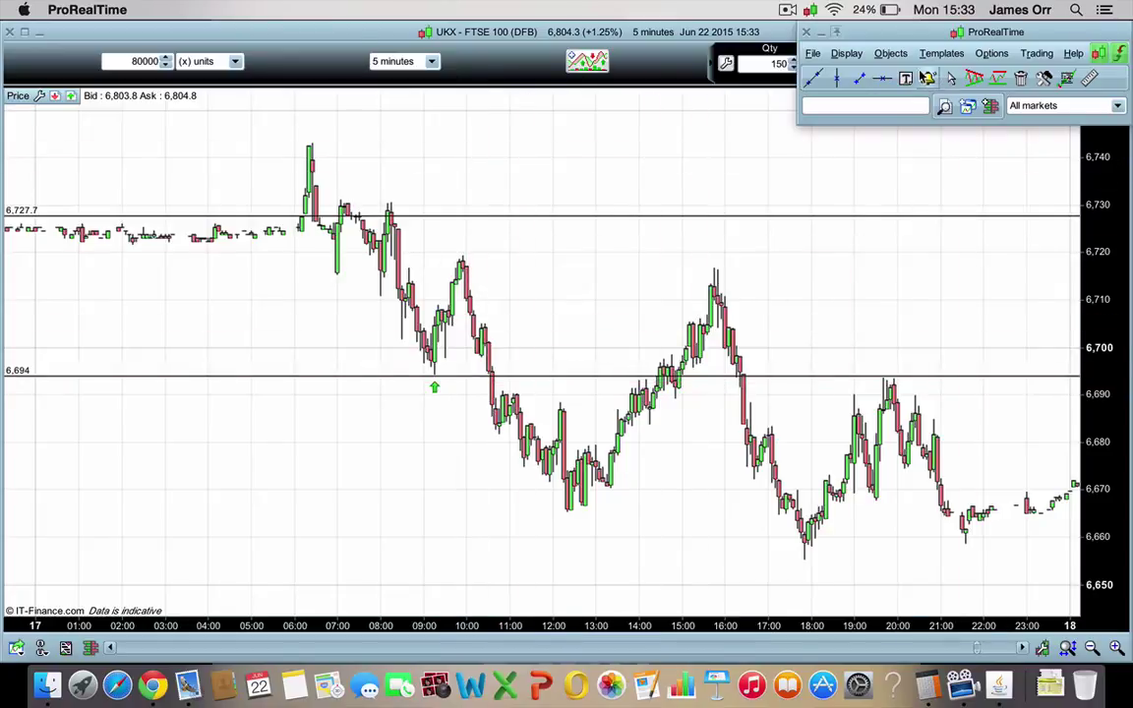
Place a sell signal just above the 6,694 line at the June 17 high around 19:50.
{"action": "left_click", "coordinate": [890, 53]}
{"action": "mouse_move", "coordinate": [946, 101]}
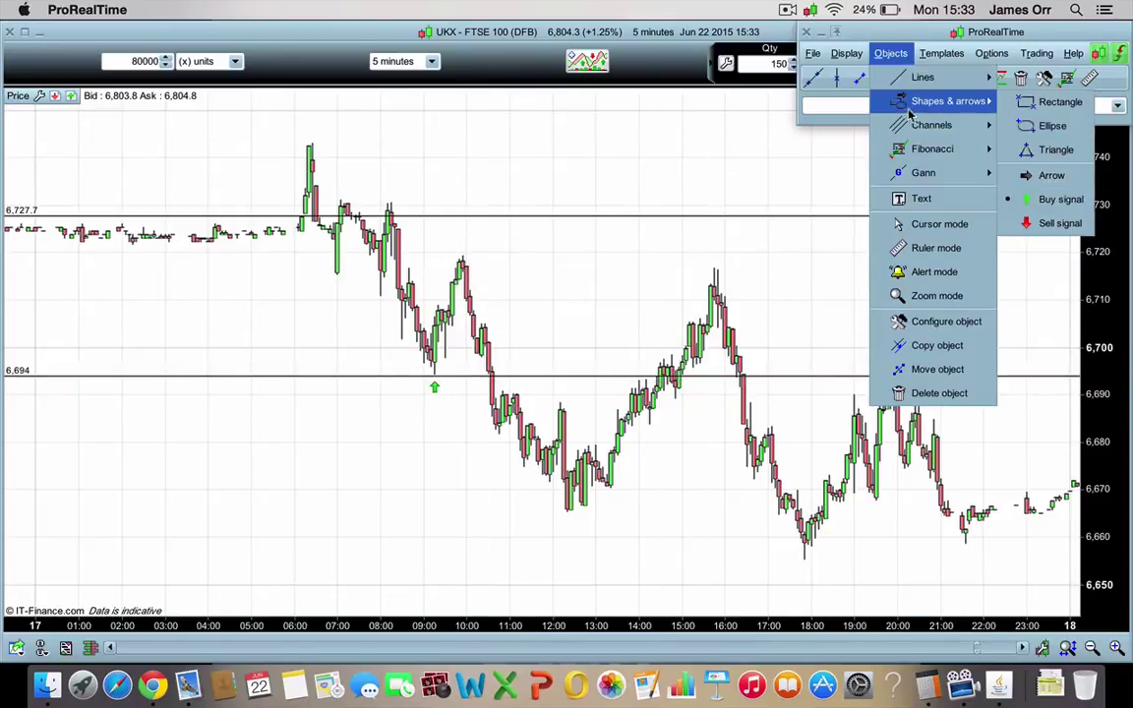
{"action": "left_click", "coordinate": [1059, 225]}
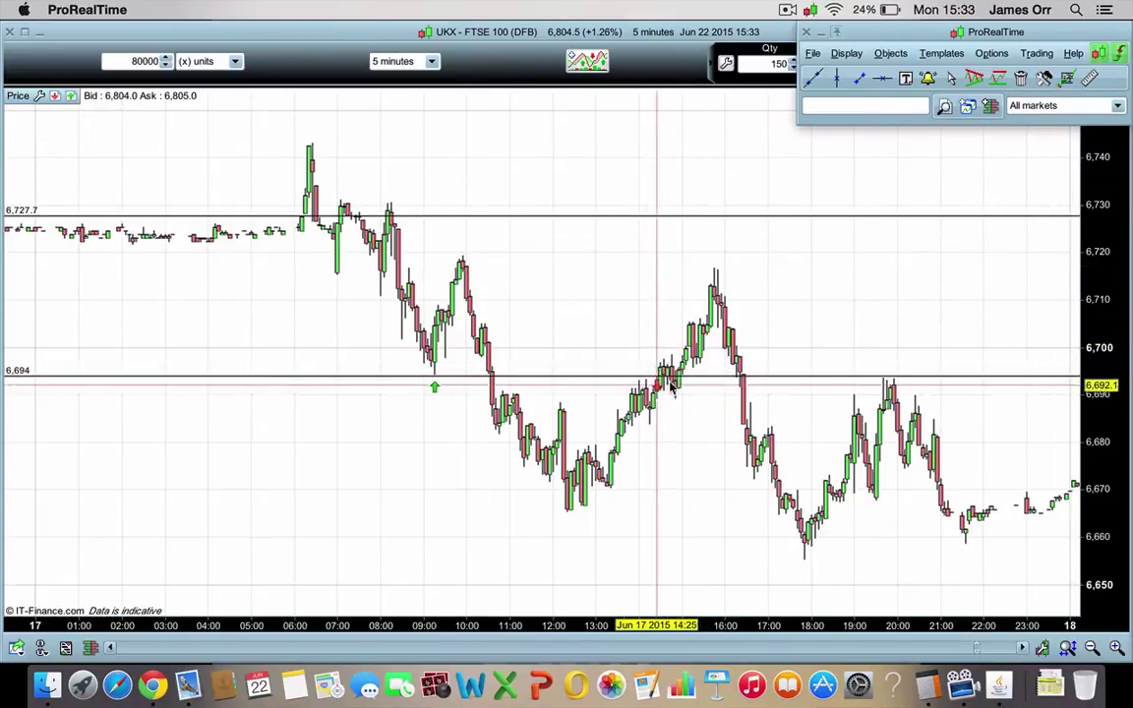
{"action": "left_click", "coordinate": [890, 372]}
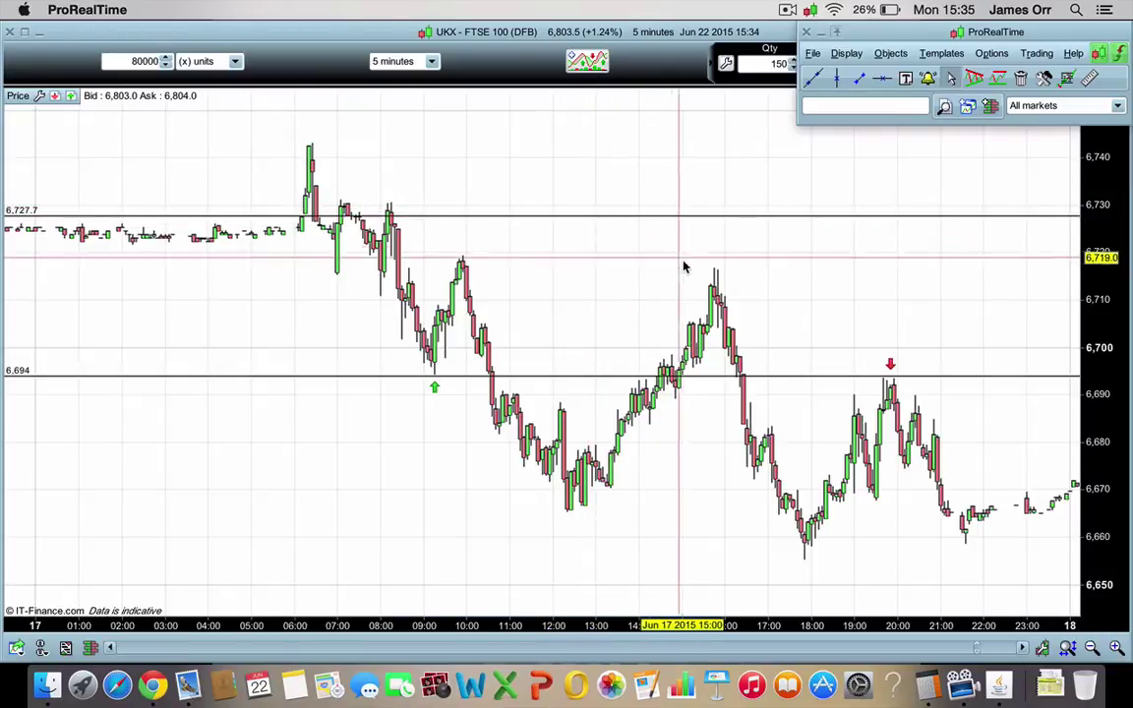
Search all markets for aud/usd and open the Spot FX AUD/USD (DFB) chart.
{"action": "left_click_drag", "start_coordinate": [684, 266], "coordinate": [531, 182]}
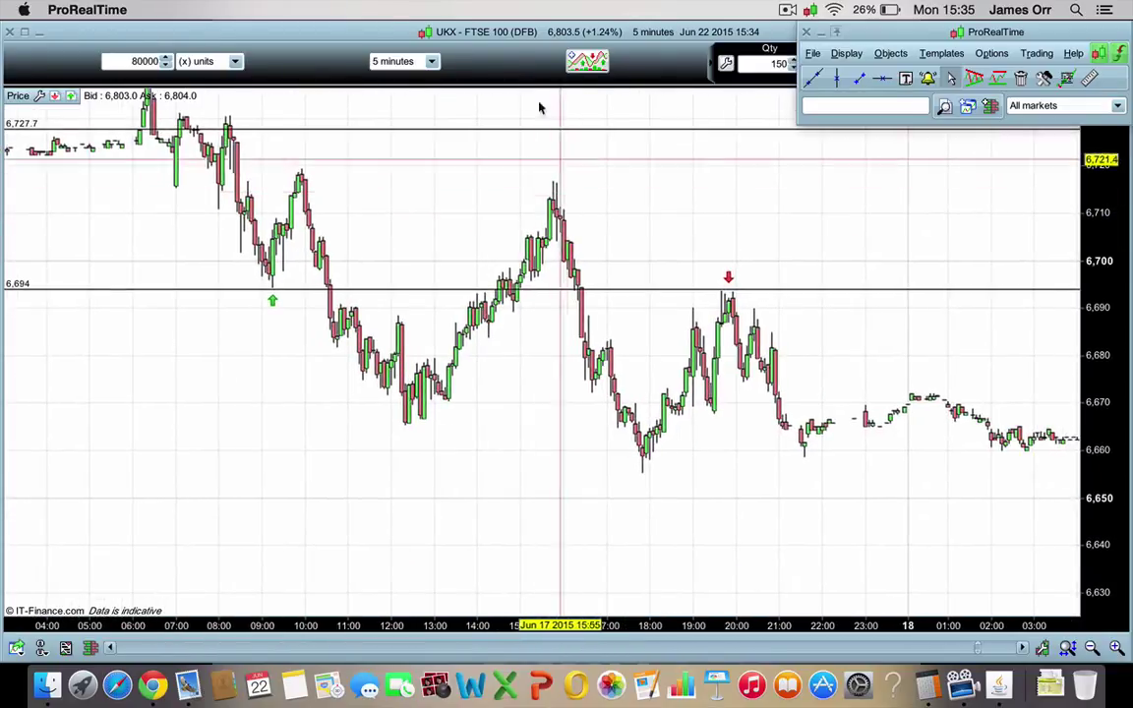
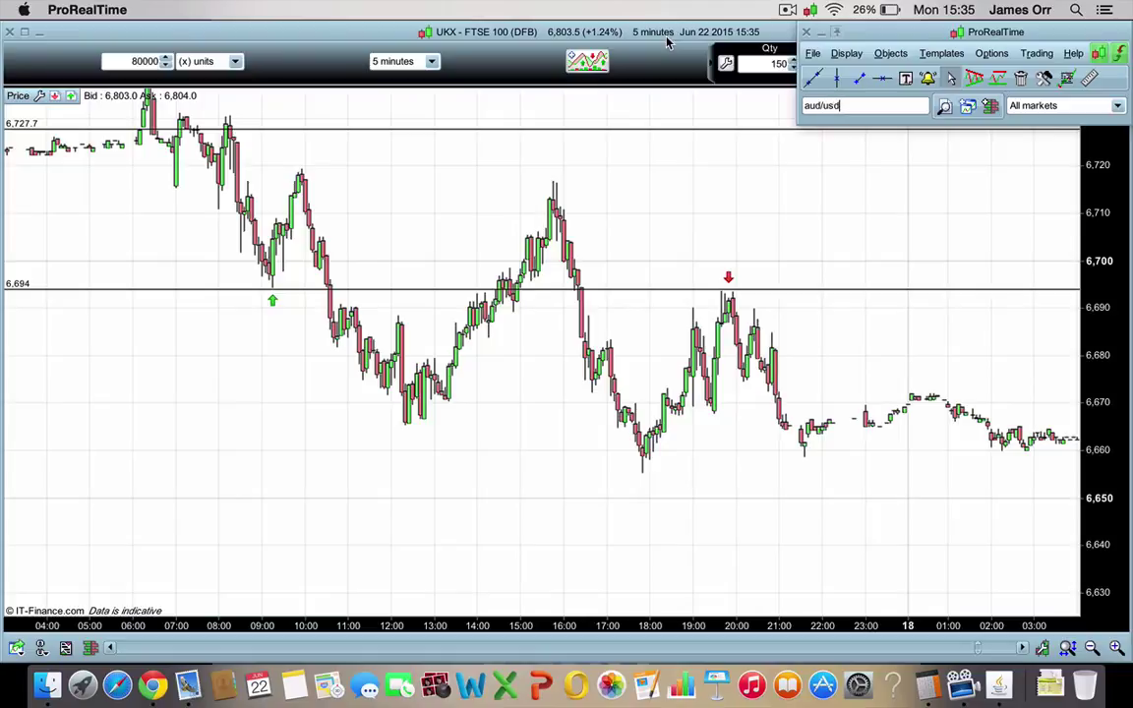
{"action": "key", "text": "Return"}
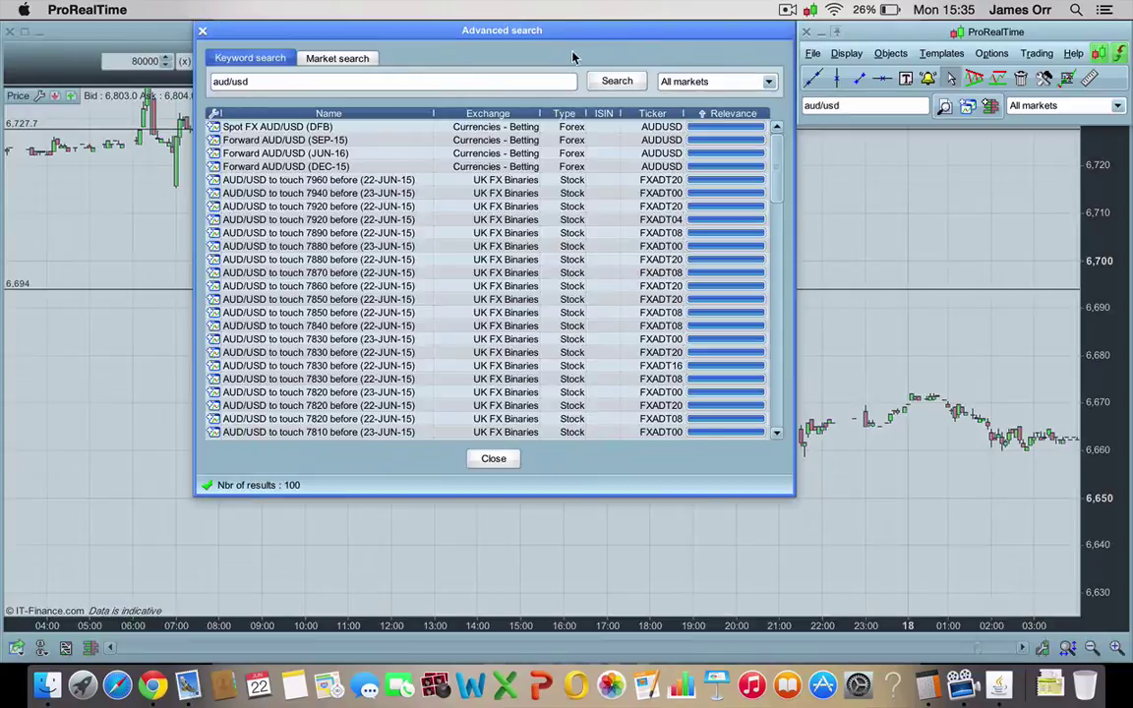
{"action": "left_click", "coordinate": [215, 129]}
{"action": "left_click", "coordinate": [494, 458]}
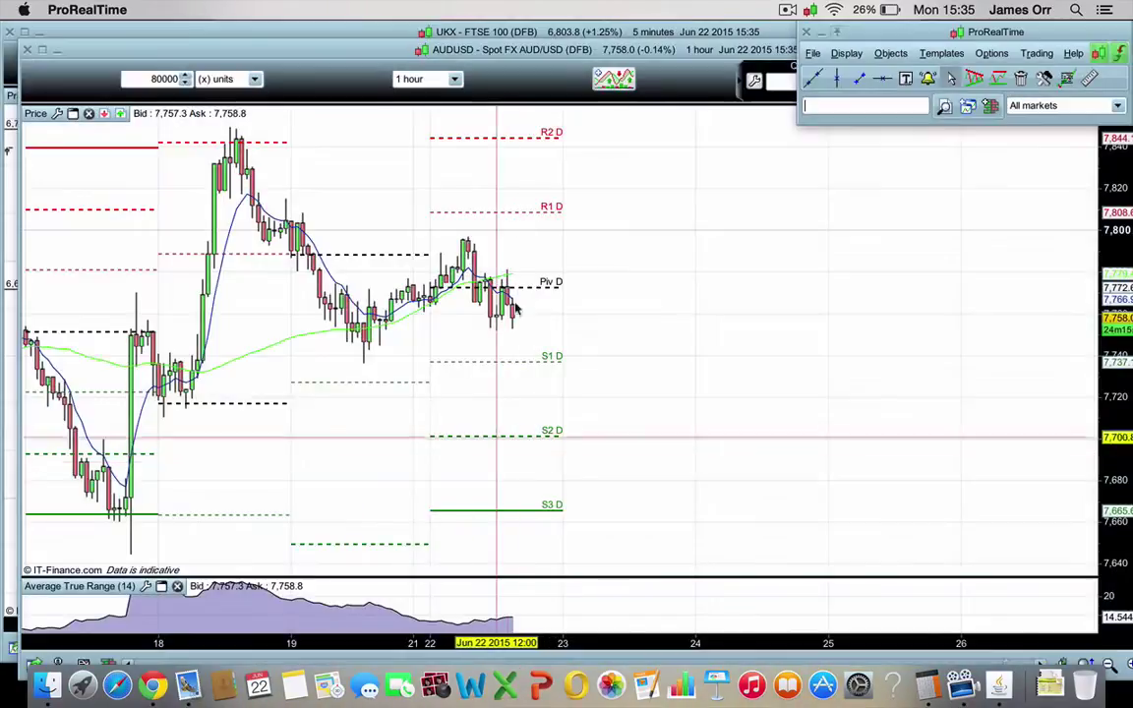
Move the AUD/USD chart window over the FTSE 100 chart and set its timeframe to 1 minute.
{"action": "left_click", "coordinate": [453, 78]}
{"action": "left_click", "coordinate": [425, 202]}
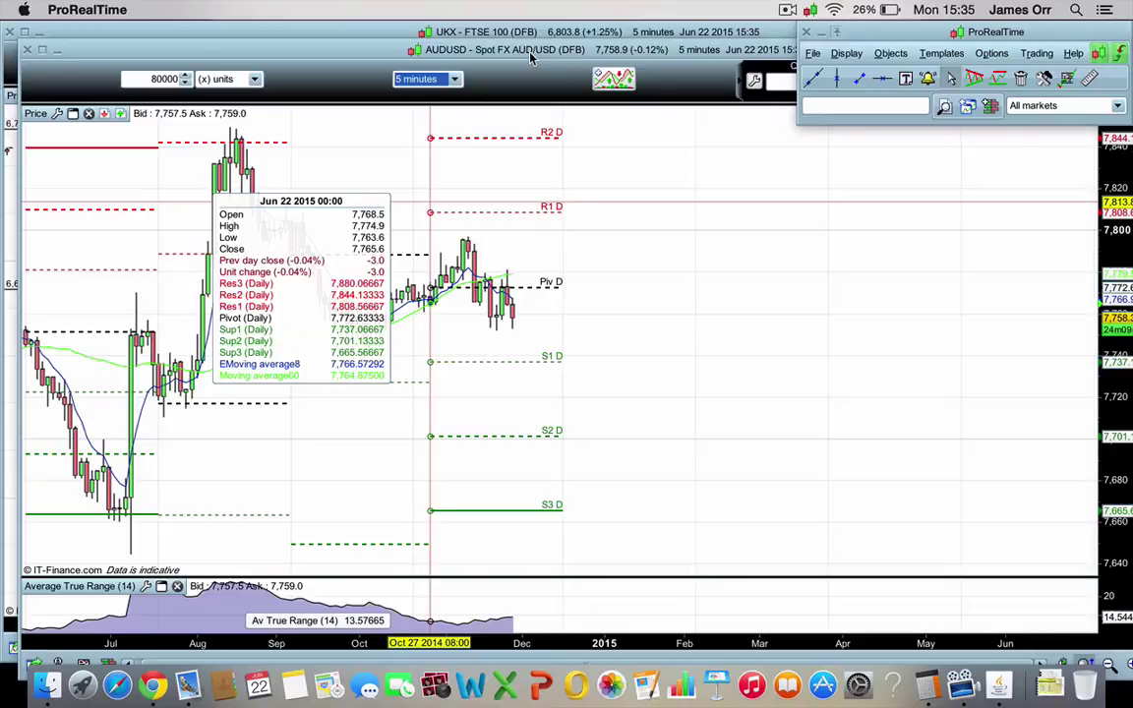
{"action": "left_click_drag", "start_coordinate": [529, 59], "coordinate": [510, 46]}
{"action": "left_click", "coordinate": [435, 63]}
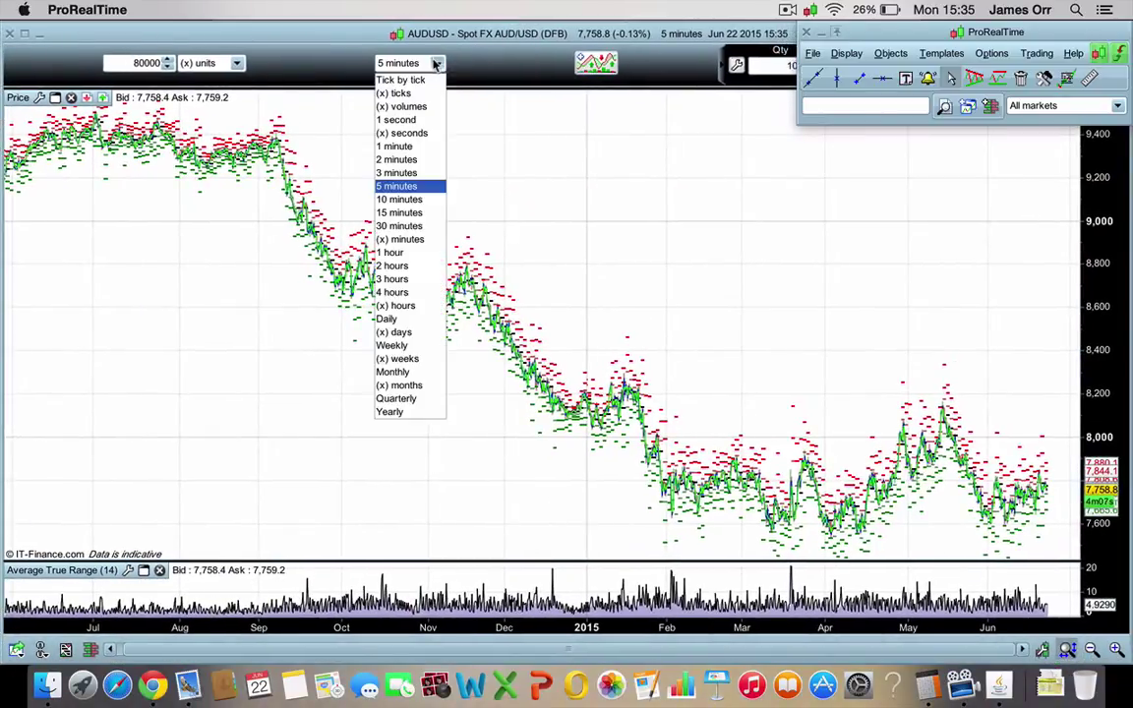
{"action": "left_click", "coordinate": [393, 146]}
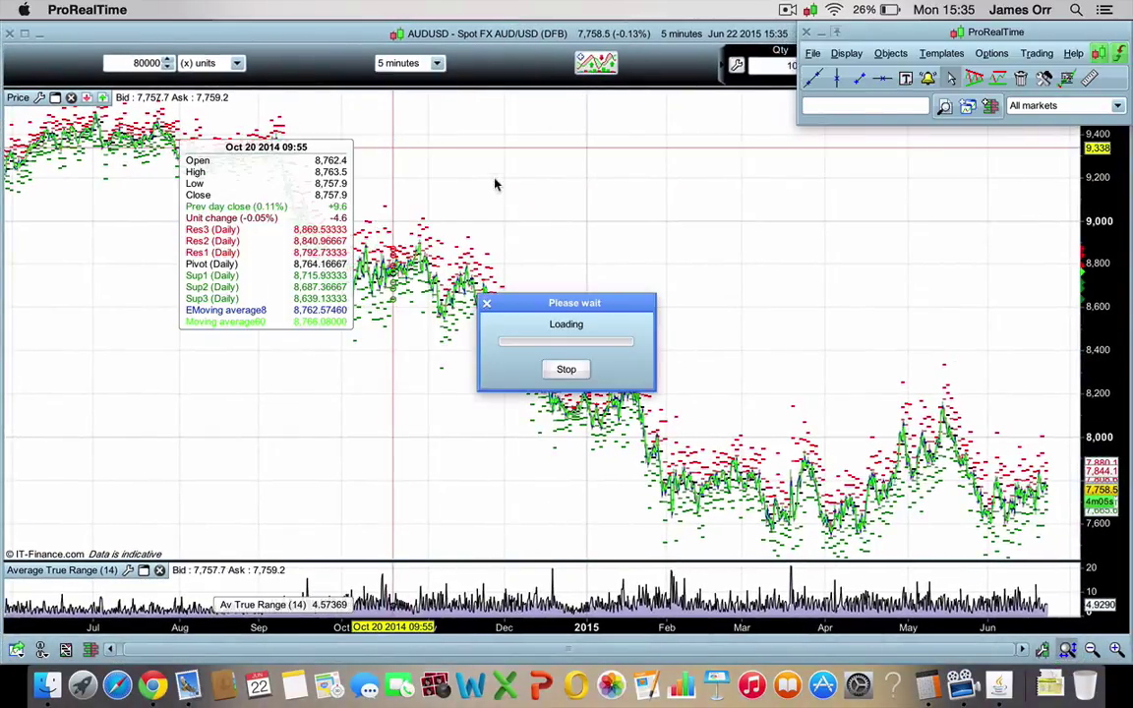
Open the price settings by adding a moving average, then delete that 25-period average and the daily pivot, support and resistance levels.
{"action": "left_click", "coordinate": [593, 64]}
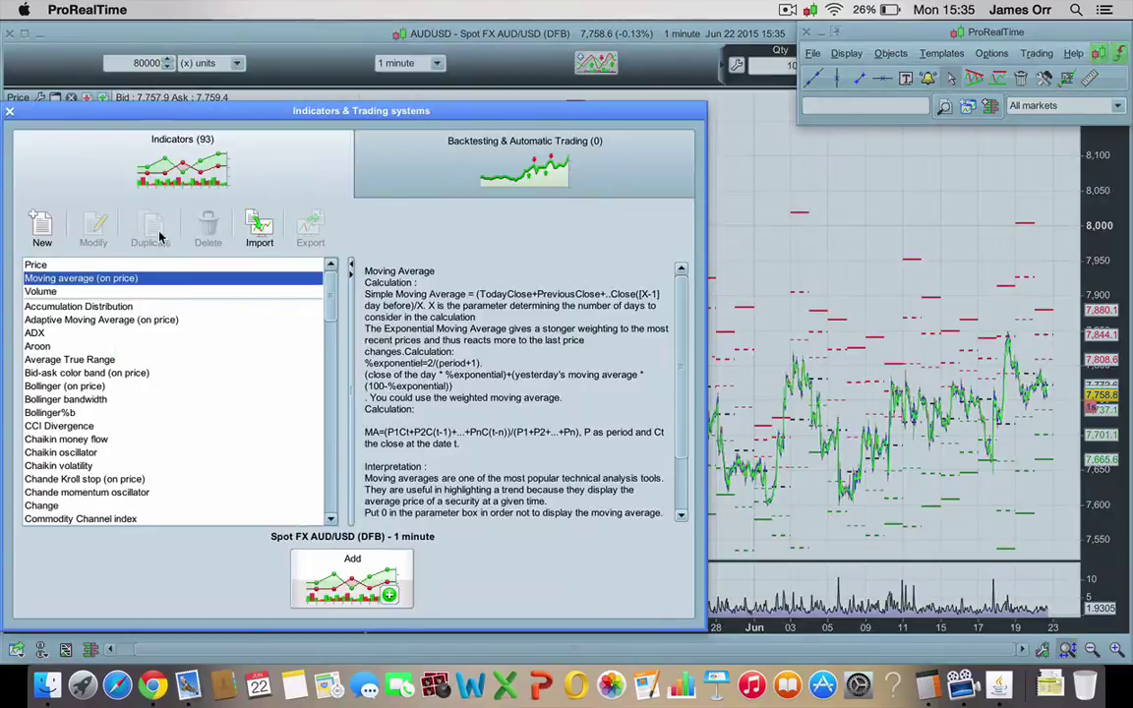
{"action": "double_click", "coordinate": [118, 279]}
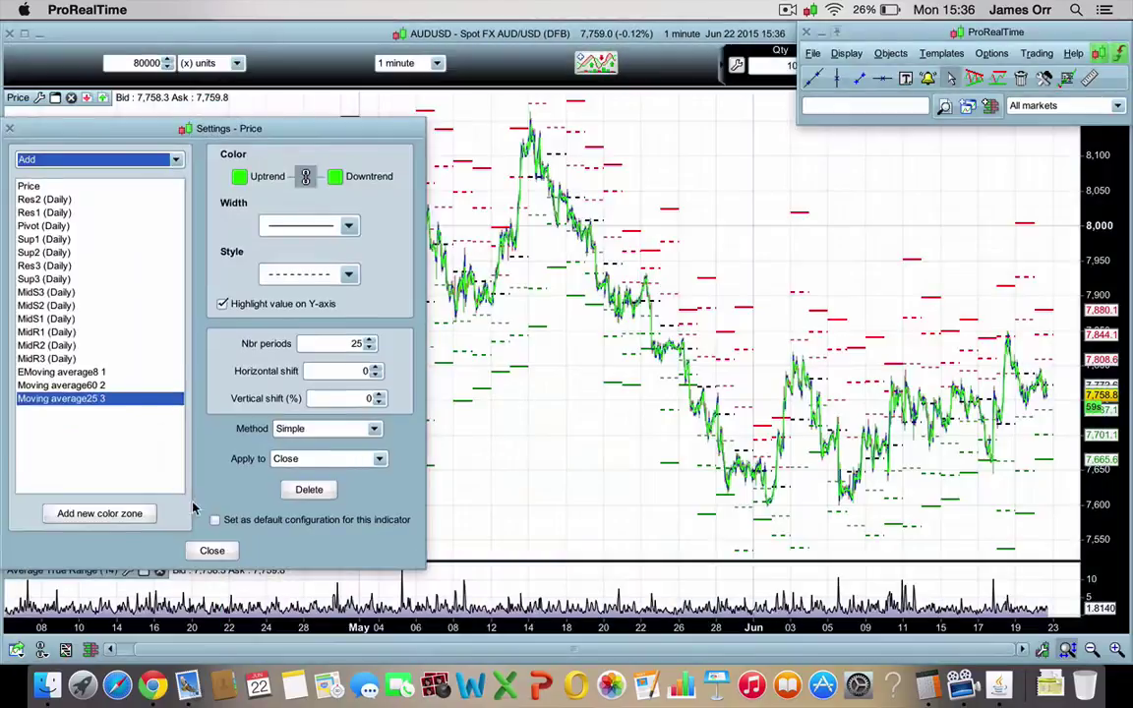
{"action": "left_click", "coordinate": [313, 490]}
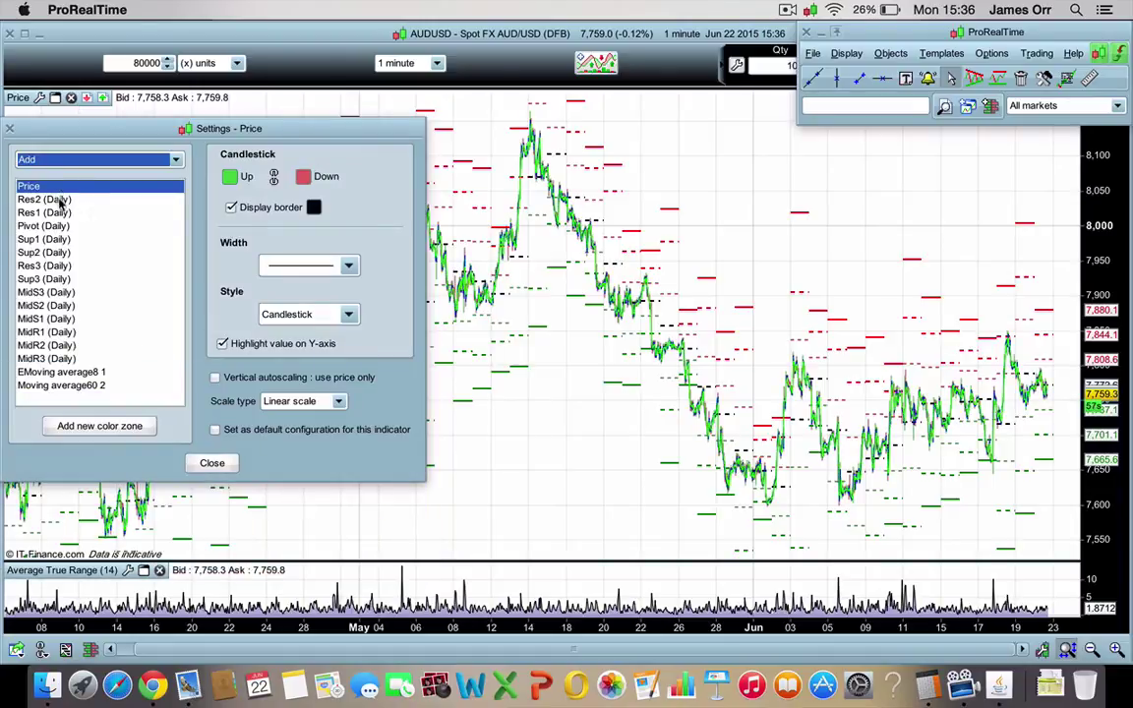
{"action": "left_click", "coordinate": [45, 200]}
{"action": "left_click", "coordinate": [309, 572]}
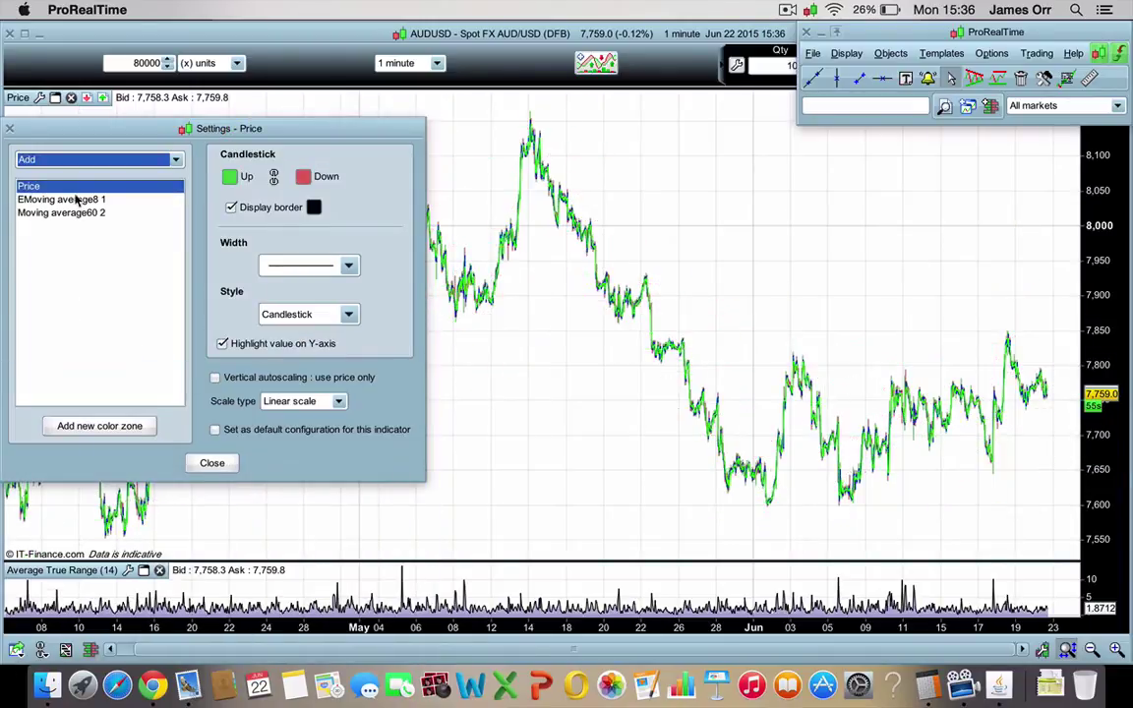
Delete the 8-period exponential and 60-period moving averages, and remove the Average True Range indicator from the AUD/USD chart.
{"action": "left_click", "coordinate": [304, 484]}
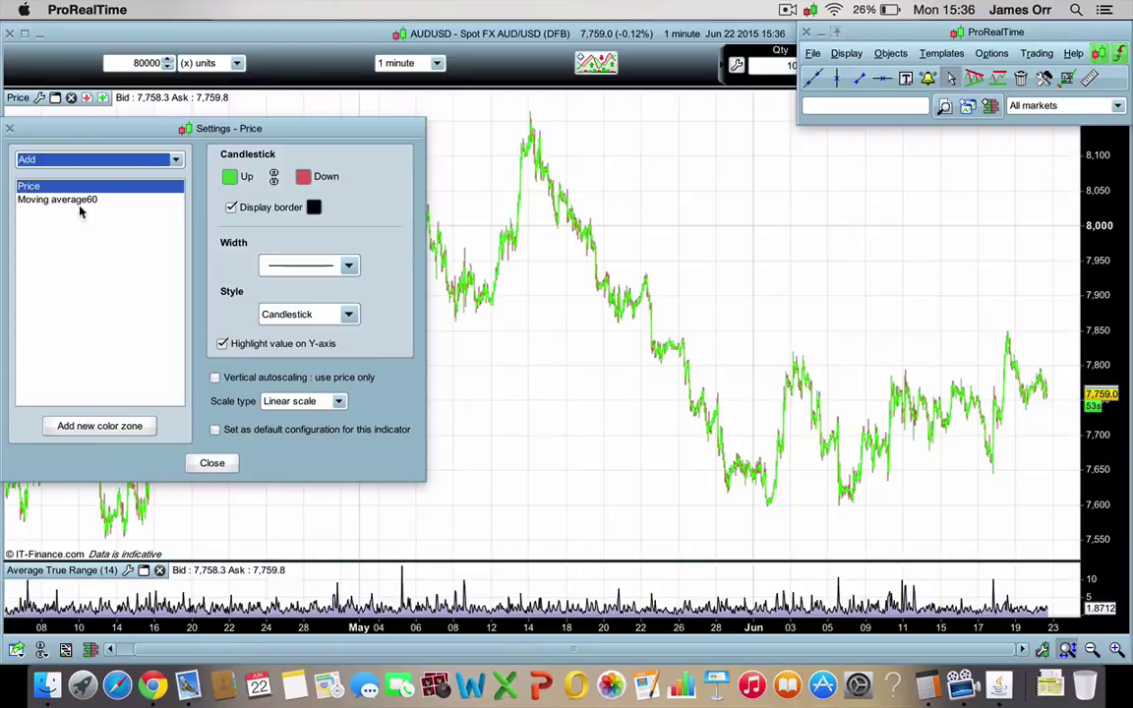
{"action": "left_click", "coordinate": [84, 201]}
{"action": "left_click", "coordinate": [306, 486]}
{"action": "left_click", "coordinate": [212, 463]}
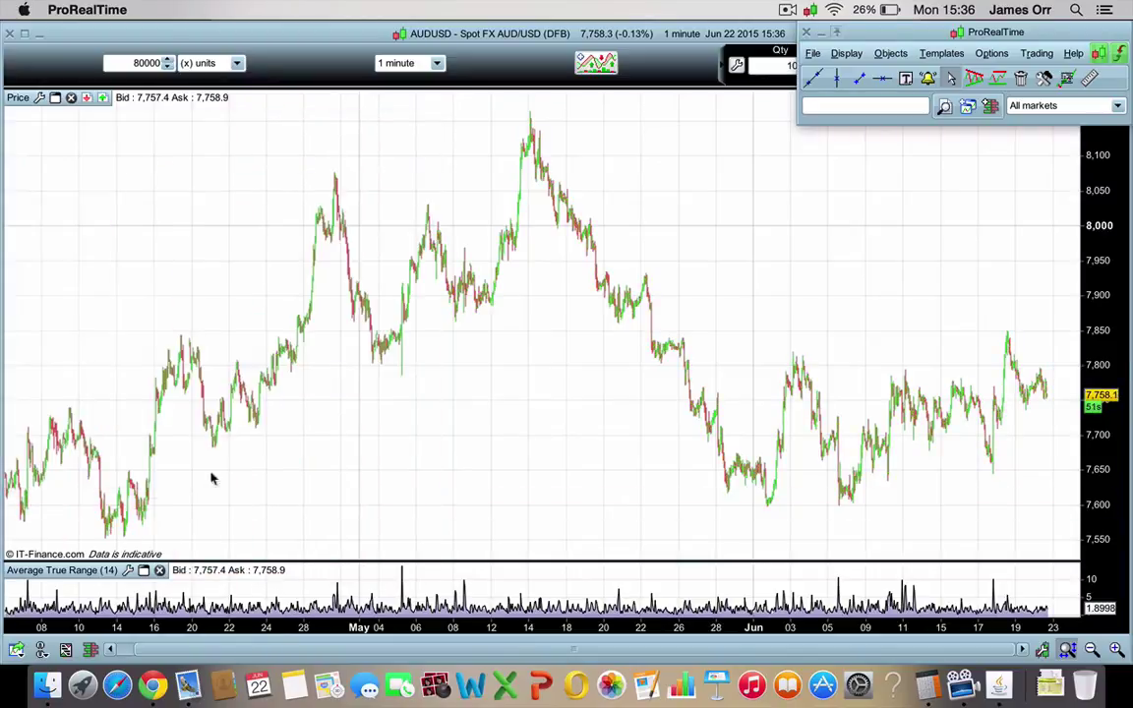
{"action": "left_click", "coordinate": [159, 571]}
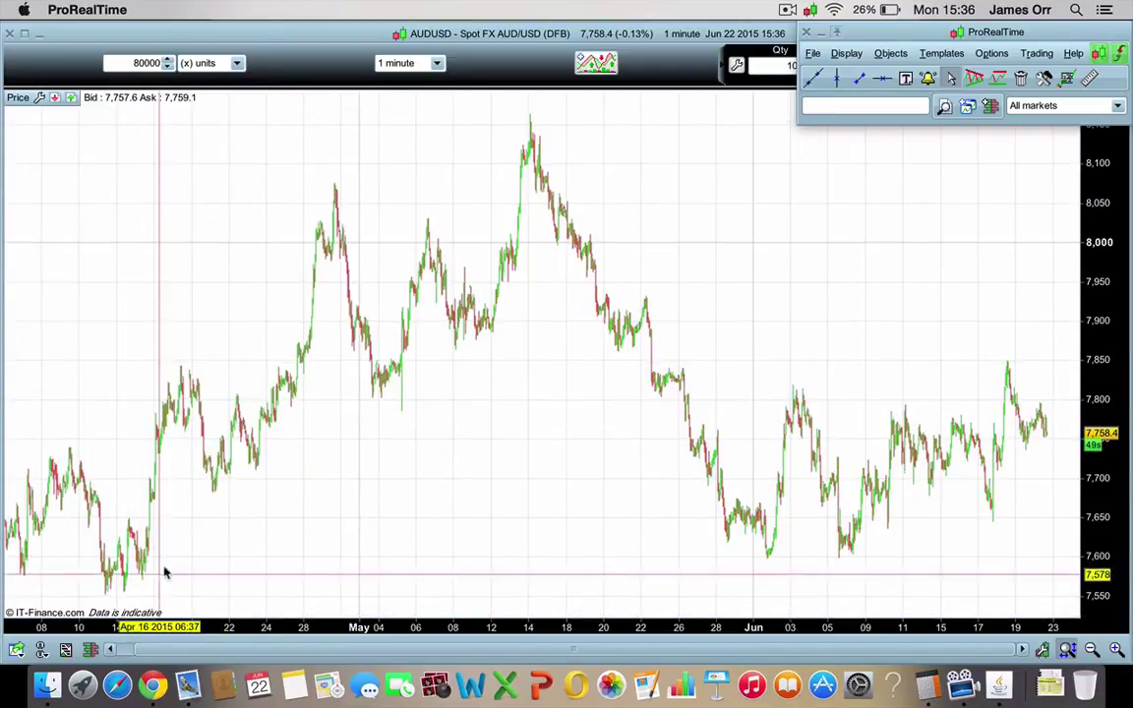
Examine the AUD/USD one-minute price action in the early hours of June 18 at candle level.
{"action": "scroll", "coordinate": [557, 404], "scroll_direction": "up", "scroll_amount": 5}
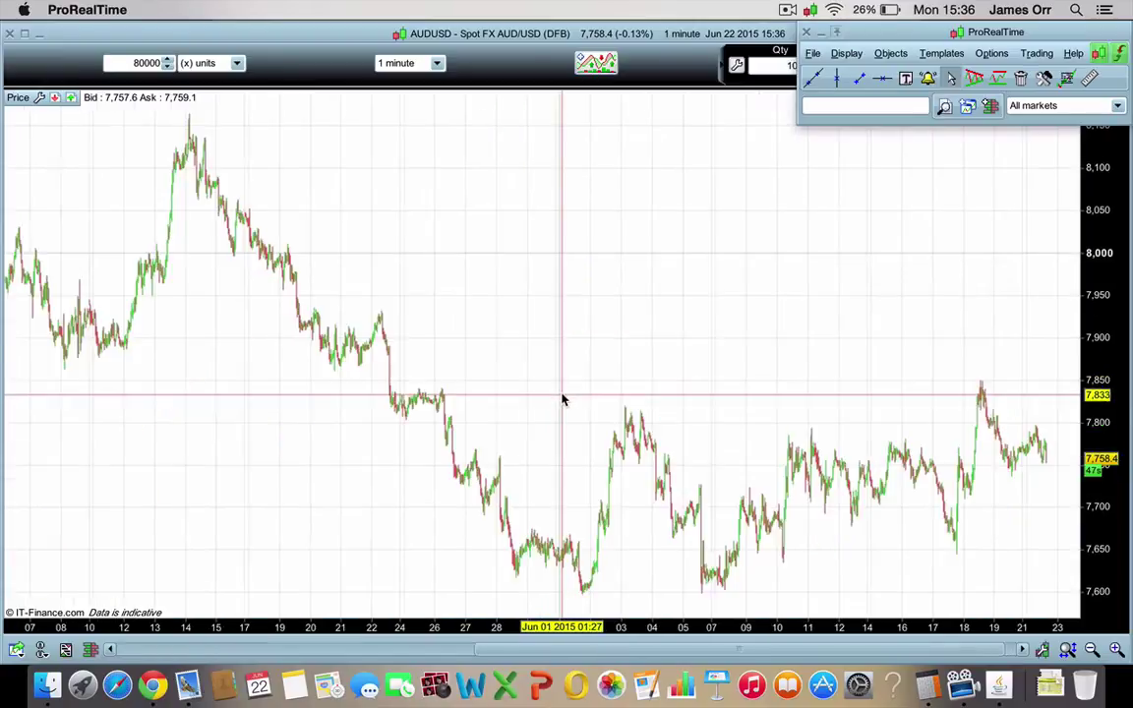
{"action": "scroll", "coordinate": [561, 397], "scroll_direction": "up", "scroll_amount": 6}
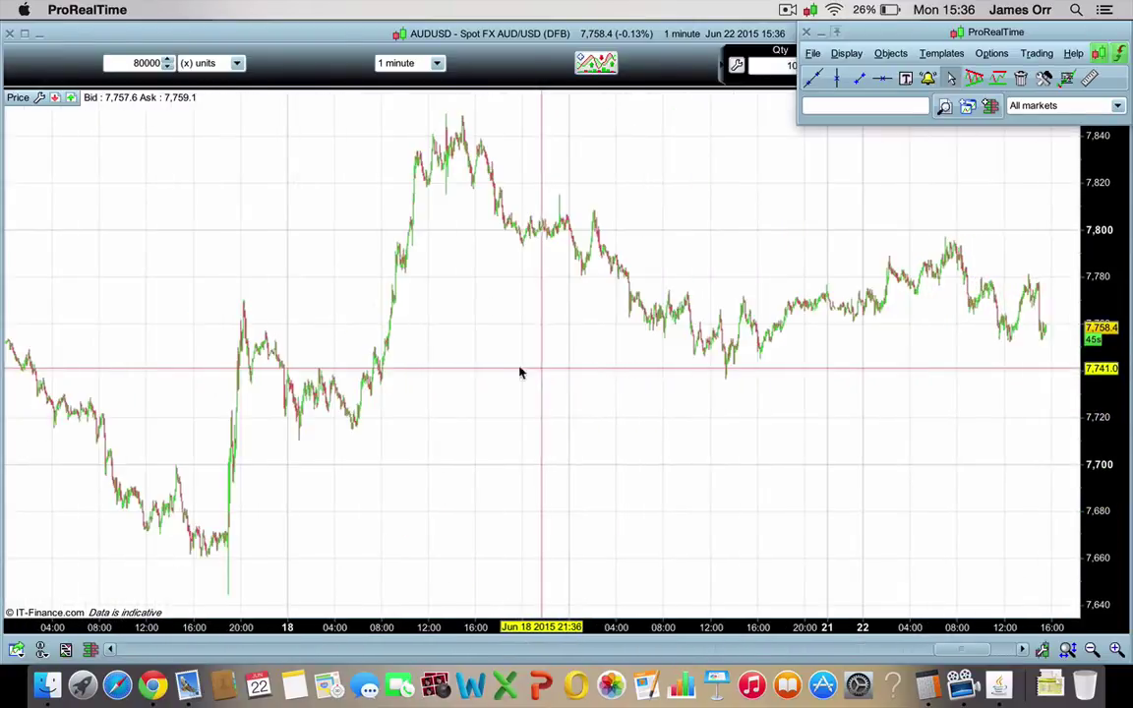
{"action": "scroll", "coordinate": [486, 314], "scroll_direction": "up", "scroll_amount": 4}
{"action": "left_click_drag", "start_coordinate": [384, 374], "coordinate": [780, 420]}
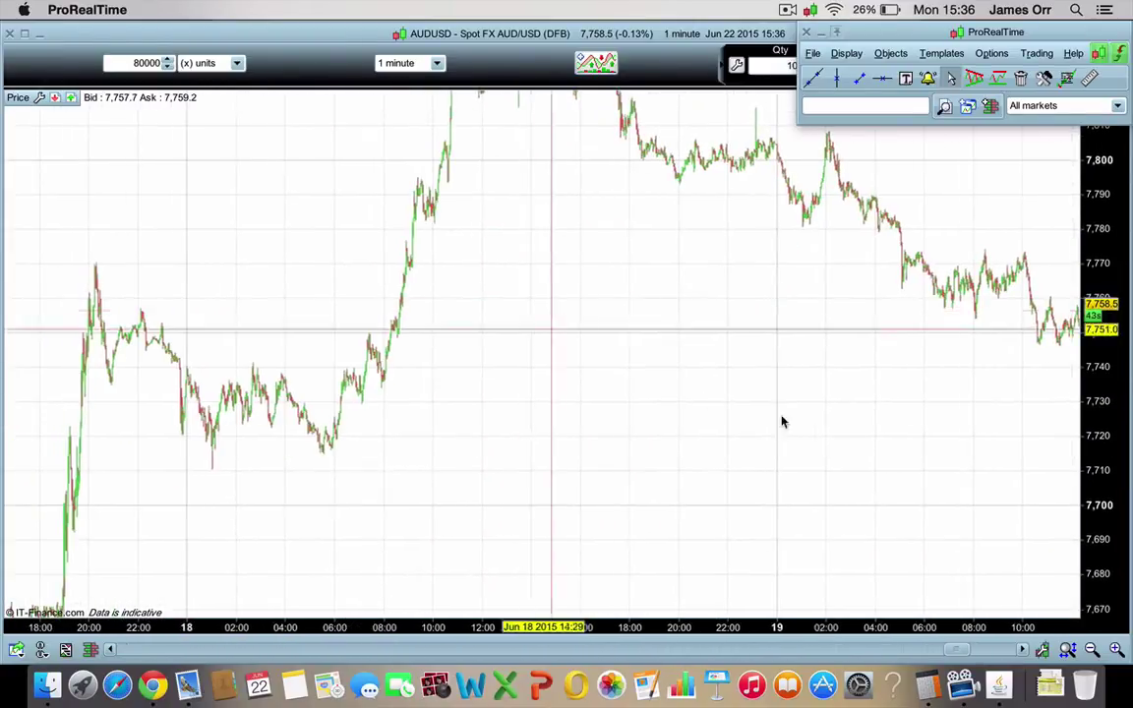
{"action": "scroll", "coordinate": [667, 262], "scroll_direction": "up", "scroll_amount": 3}
{"action": "left_click_drag", "start_coordinate": [668, 262], "coordinate": [539, 317]}
{"action": "scroll", "coordinate": [539, 317], "scroll_direction": "up", "scroll_amount": 2}
{"action": "left_click_drag", "start_coordinate": [1084, 204], "coordinate": [1074, 229]}
{"action": "left_click_drag", "start_coordinate": [1103, 414], "coordinate": [1101, 462]}
{"action": "scroll", "coordinate": [574, 336], "scroll_direction": "left", "scroll_amount": 3}
{"action": "scroll", "coordinate": [452, 333], "scroll_direction": "up", "scroll_amount": 4}
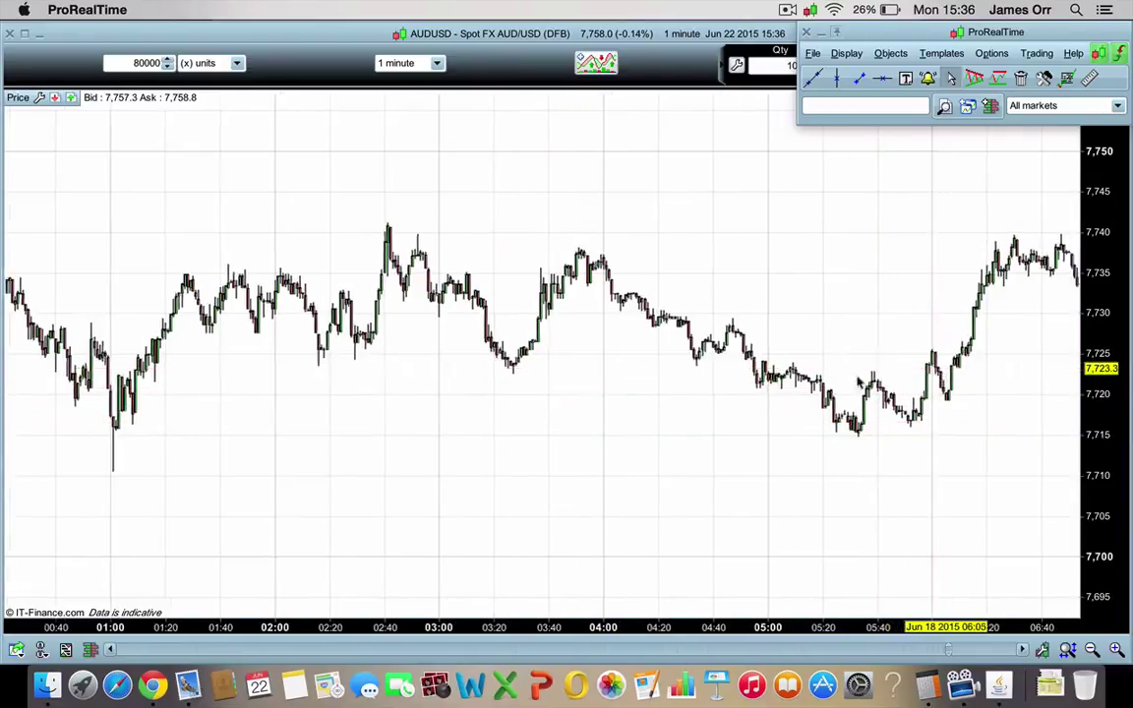
Draw a rising trend line segment under the June 18 lows, from about 08:00 to about 10:05.
{"action": "scroll", "coordinate": [858, 383], "scroll_direction": "right", "scroll_amount": 10}
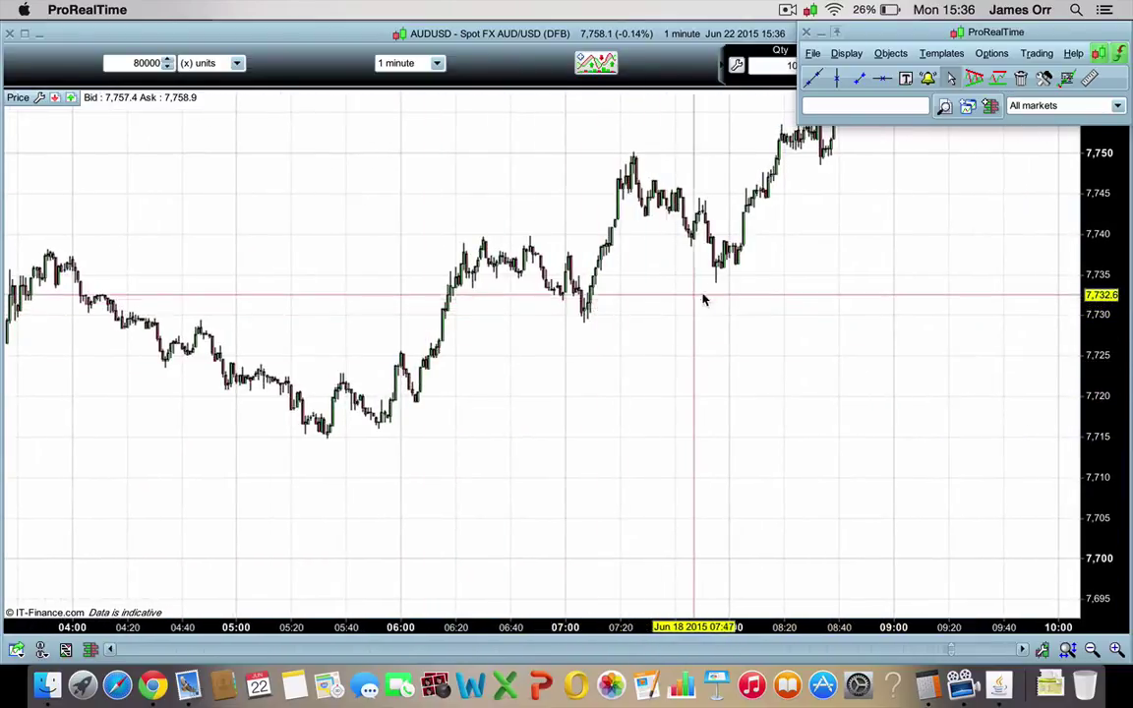
{"action": "left_click_drag", "start_coordinate": [776, 304], "coordinate": [557, 381]}
{"action": "scroll", "coordinate": [558, 381], "scroll_direction": "up", "scroll_amount": 5}
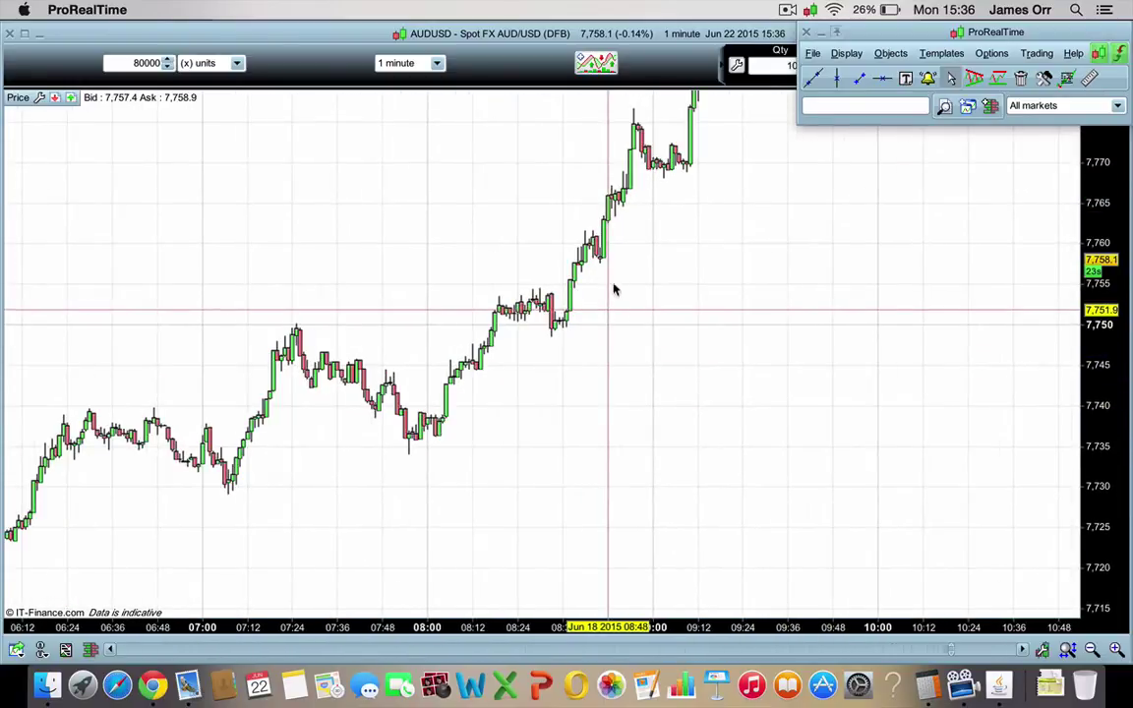
{"action": "scroll", "coordinate": [731, 391], "scroll_direction": "down", "scroll_amount": 3}
{"action": "scroll", "coordinate": [690, 362], "scroll_direction": "right", "scroll_amount": 3}
{"action": "scroll", "coordinate": [690, 362], "scroll_direction": "up", "scroll_amount": 3}
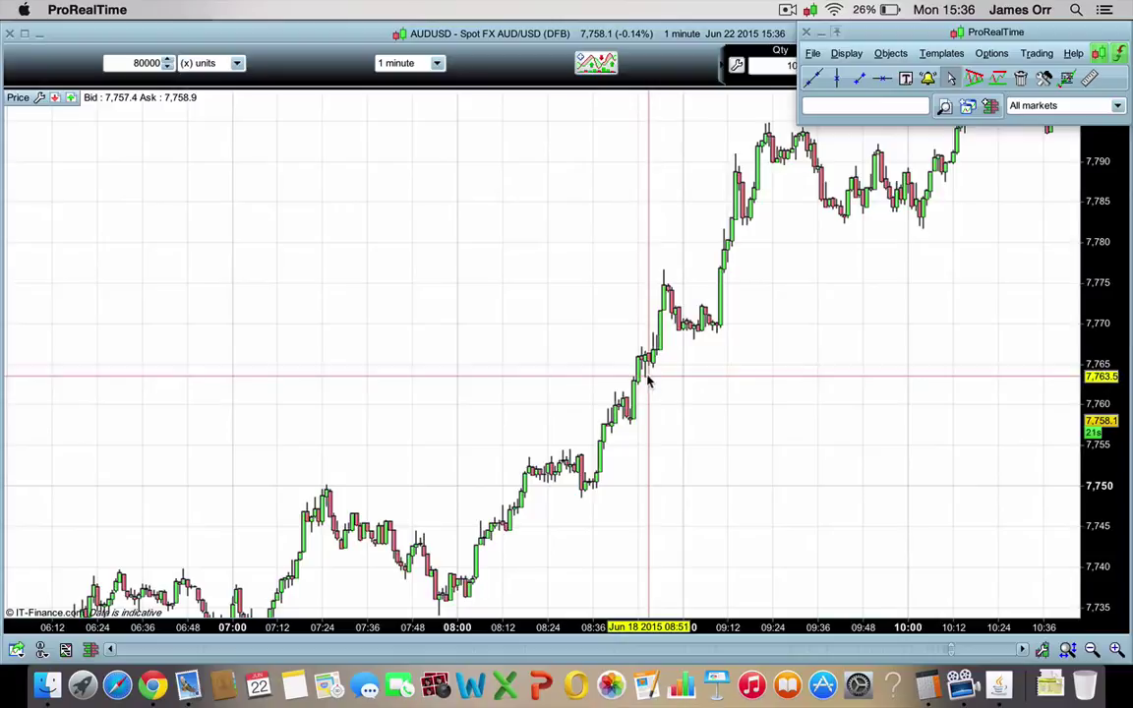
{"action": "scroll", "coordinate": [587, 399], "scroll_direction": "right", "scroll_amount": 3}
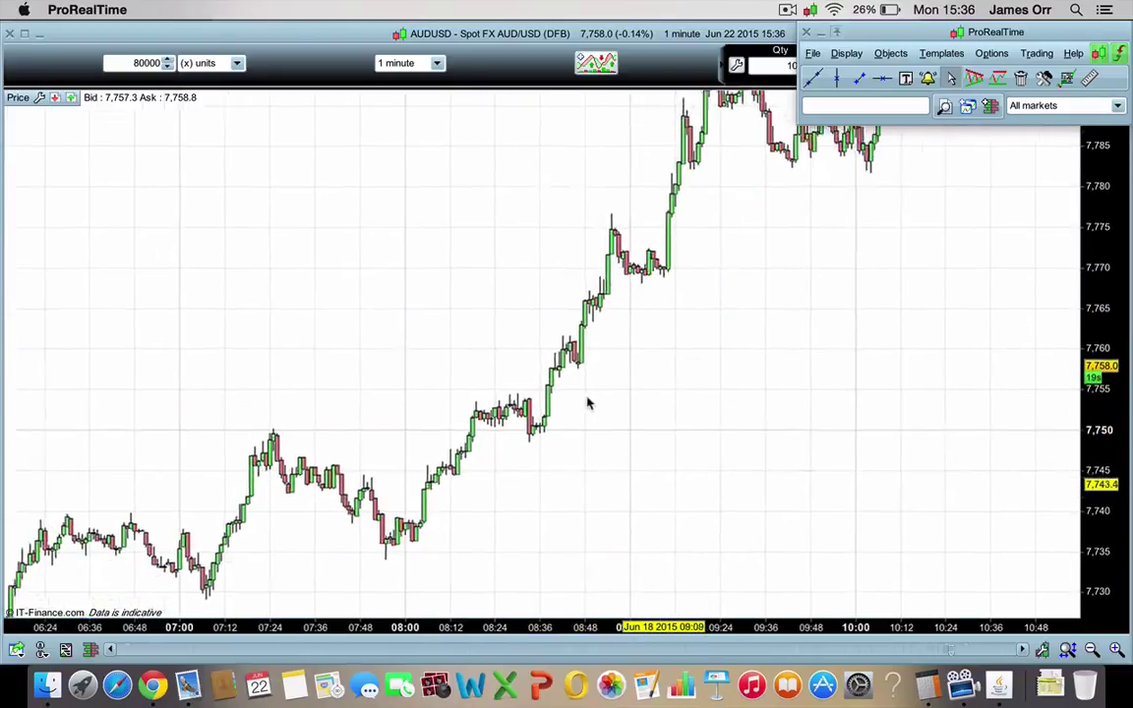
{"action": "left_click", "coordinate": [858, 80]}
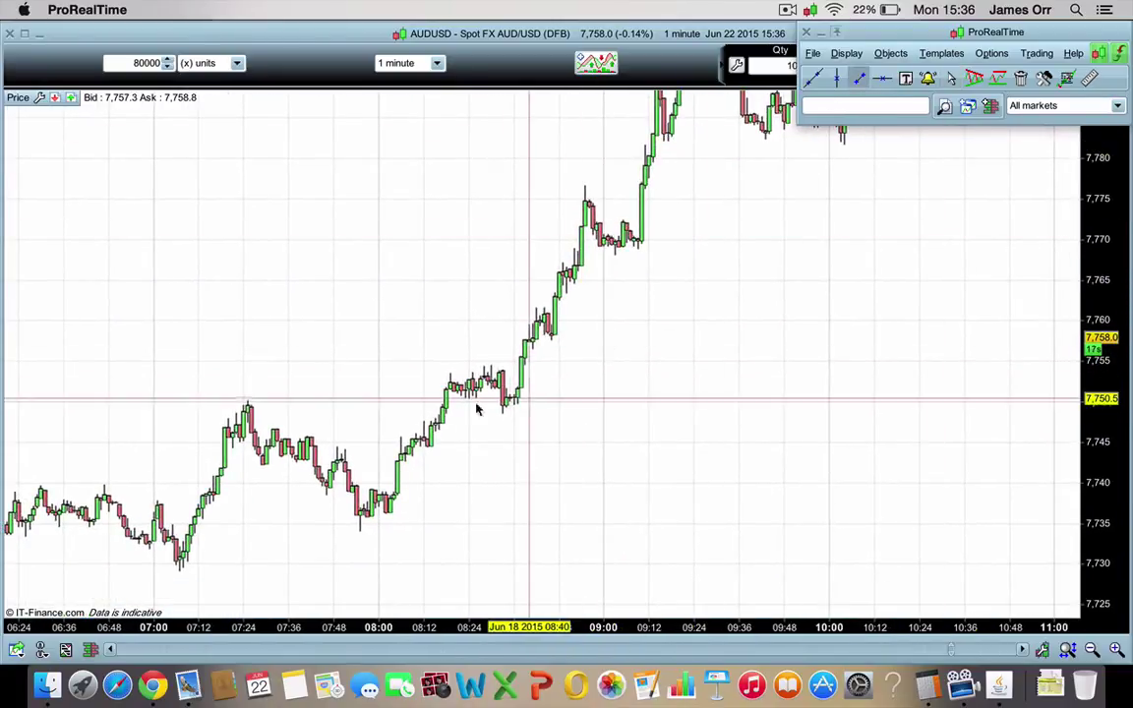
{"action": "mouse_move", "coordinate": [389, 518]}
{"action": "left_mouse_down"}
{"action": "mouse_move", "coordinate": [488, 451]}
{"action": "mouse_move", "coordinate": [627, 260]}
{"action": "mouse_move", "coordinate": [711, 177]}
{"action": "mouse_move", "coordinate": [754, 169]}
{"action": "mouse_move", "coordinate": [781, 140]}
{"action": "mouse_move", "coordinate": [802, 154]}
{"action": "mouse_move", "coordinate": [860, 130]}
{"action": "mouse_move", "coordinate": [843, 135]}
{"action": "left_mouse_up"}
Draw a horizontal line at about 7,793.7 through the June 18 highs around 09:25 and the low around 10:38.
{"action": "left_click_drag", "start_coordinate": [857, 262], "coordinate": [576, 337]}
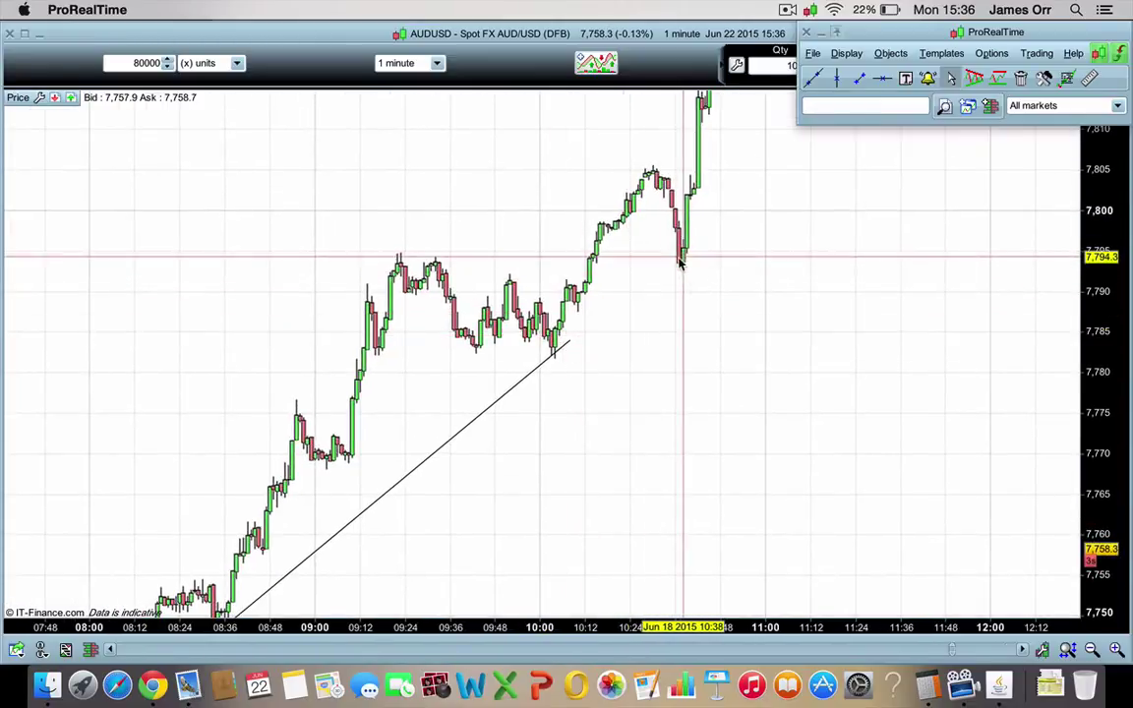
{"action": "left_click_drag", "start_coordinate": [548, 352], "coordinate": [639, 246]}
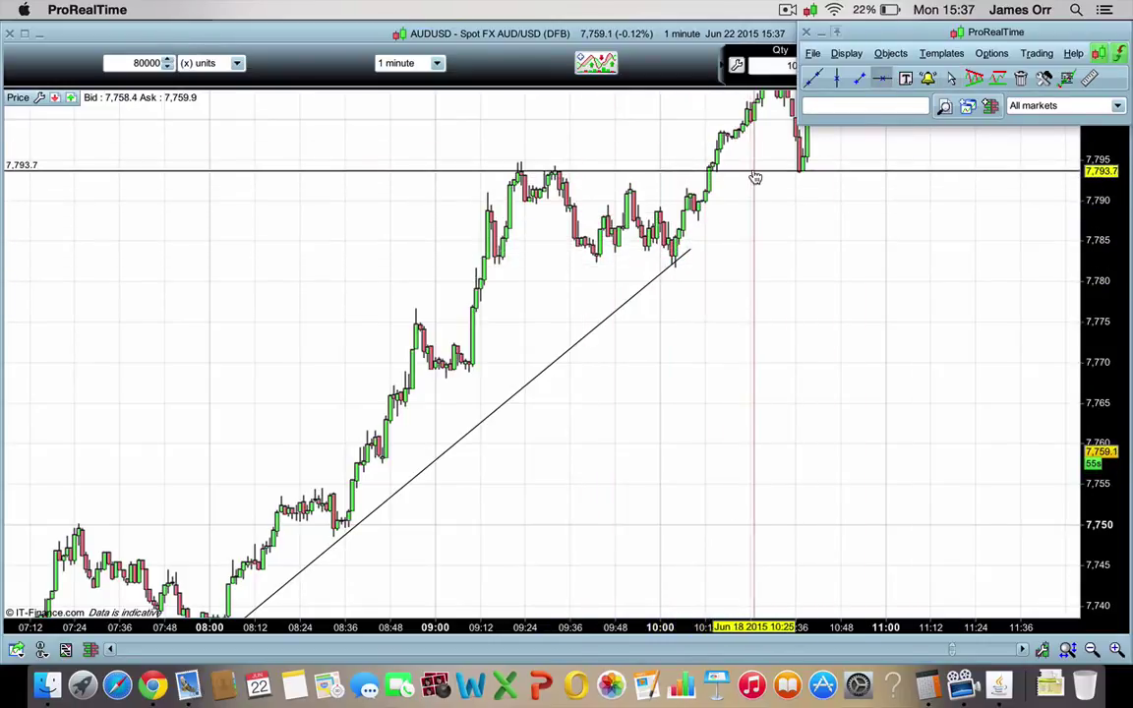
{"action": "left_click_drag", "start_coordinate": [750, 181], "coordinate": [757, 296]}
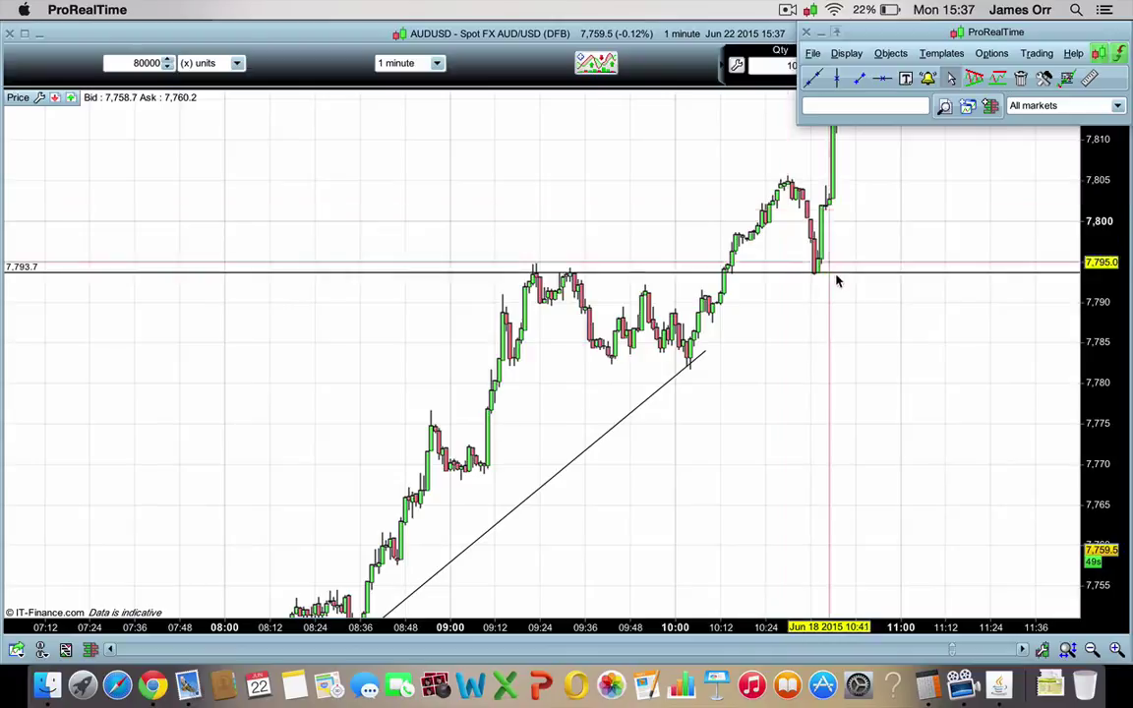
{"action": "left_click_drag", "start_coordinate": [844, 214], "coordinate": [741, 288]}
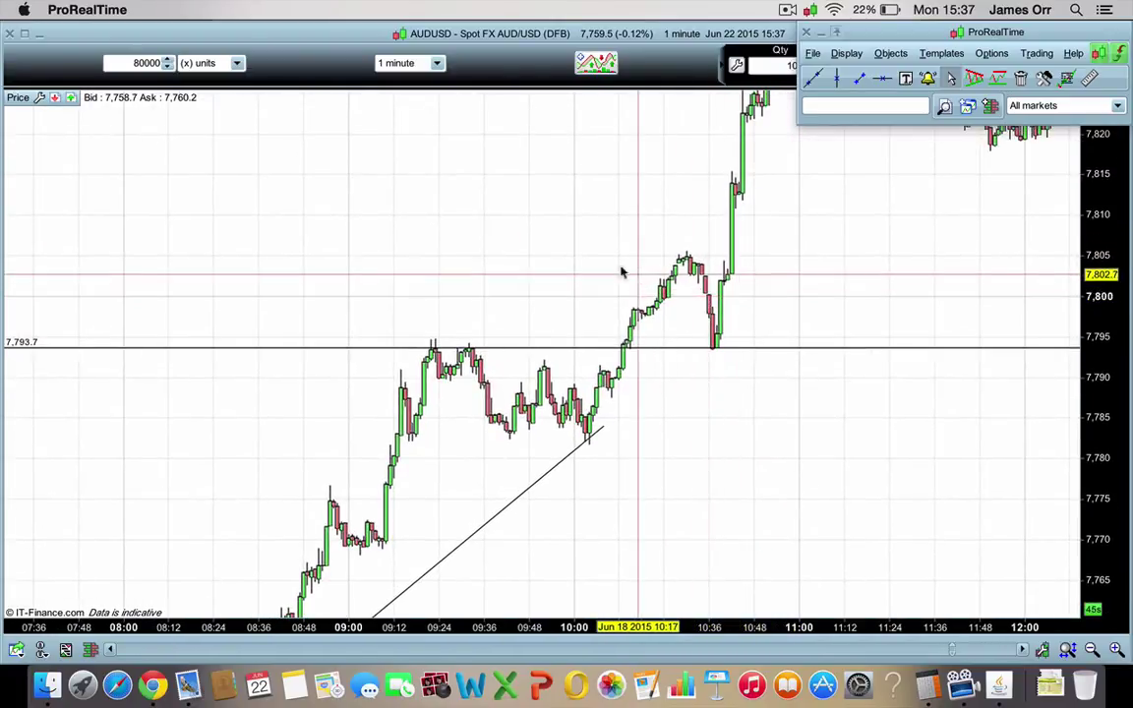
Set the AUD/USD chart's timeframe to 1 hour.
{"action": "left_click", "coordinate": [409, 65]}
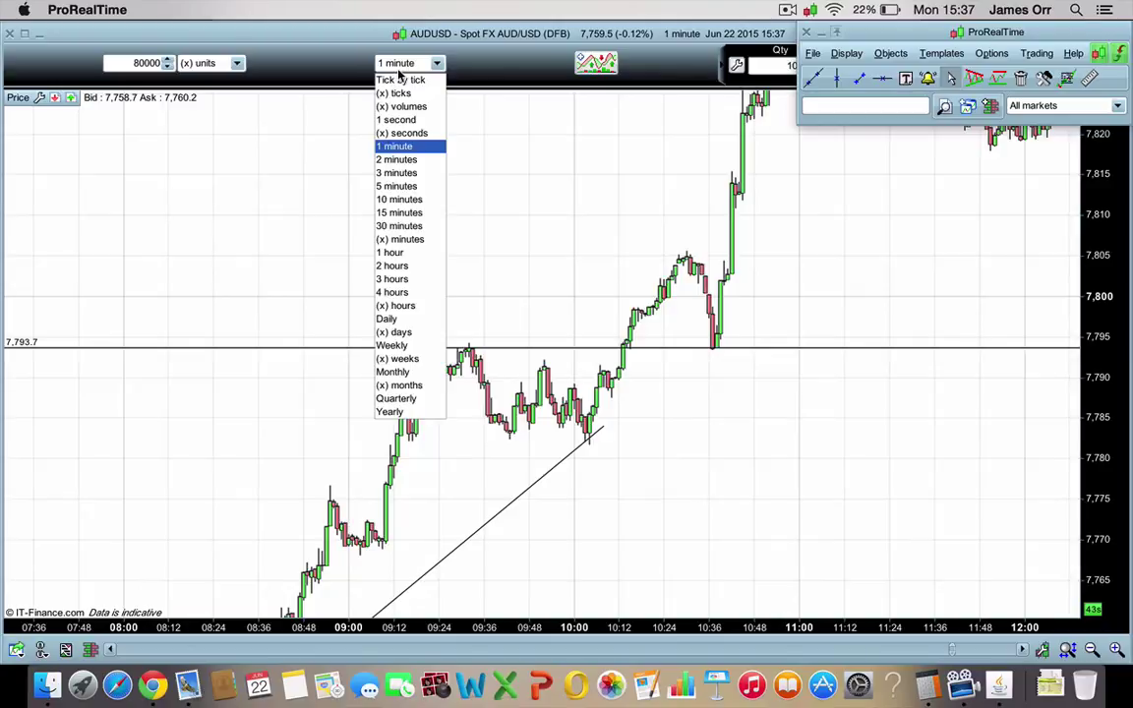
{"action": "left_click", "coordinate": [414, 253]}
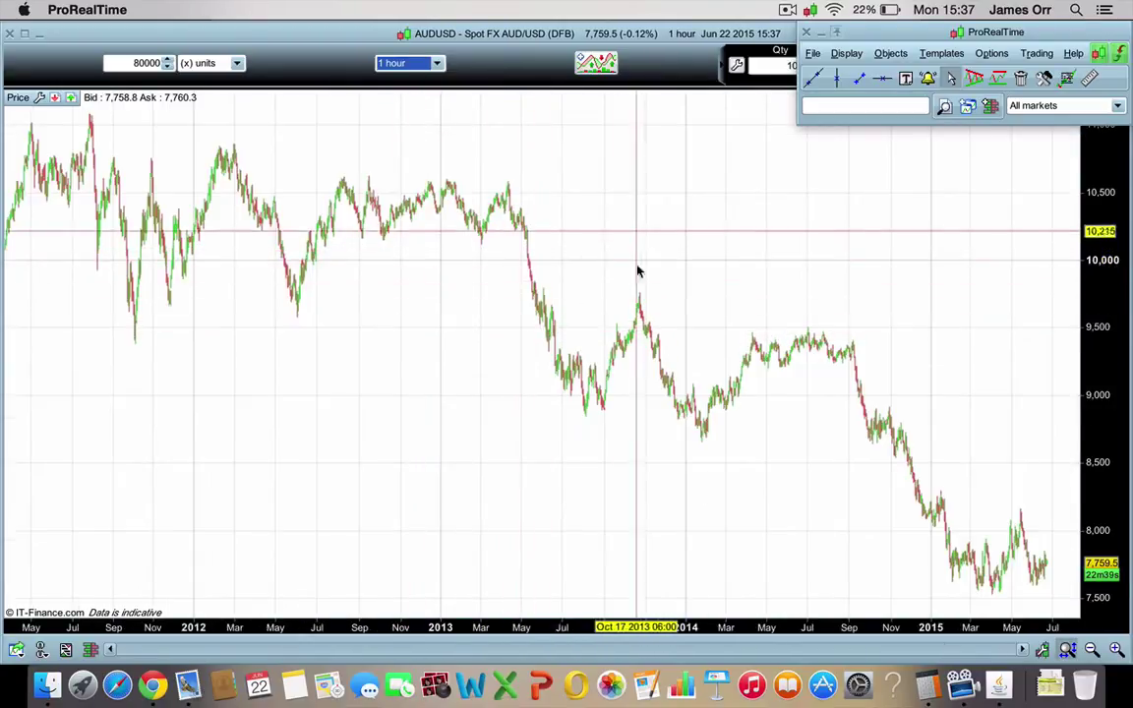
Draw a horizontal line at about 9,660.1 through the late-2011 and mid-2012 lows and the October 2013 high.
{"action": "left_click", "coordinate": [883, 81]}
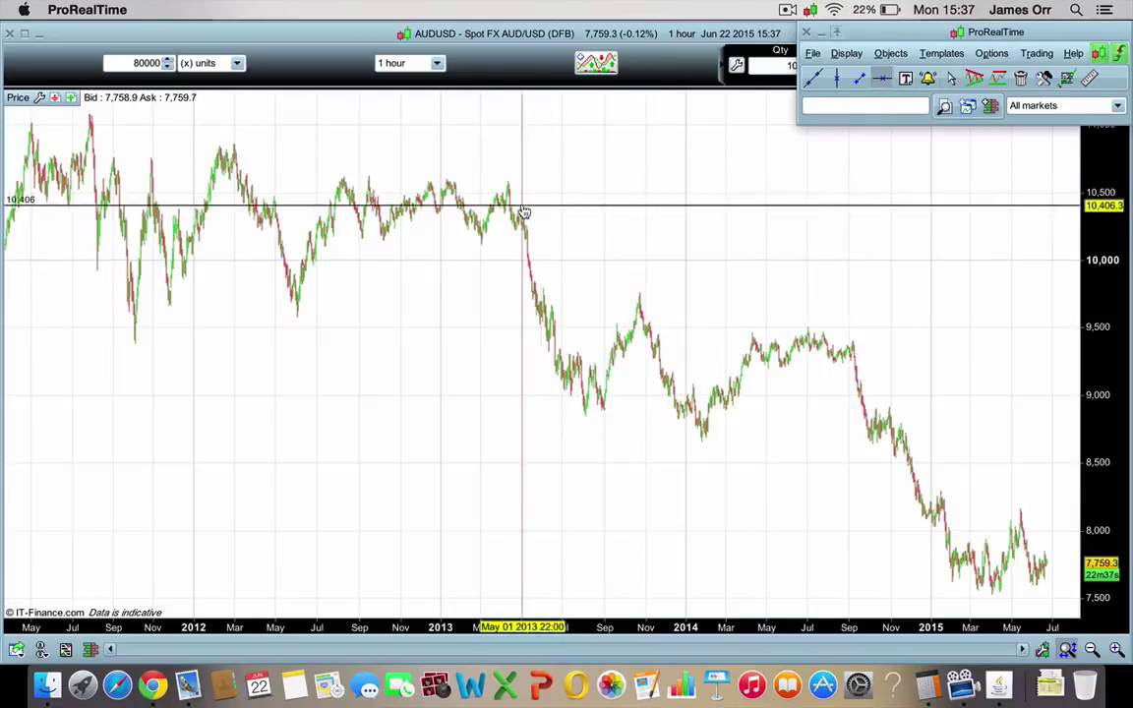
{"action": "left_click", "coordinate": [474, 308]}
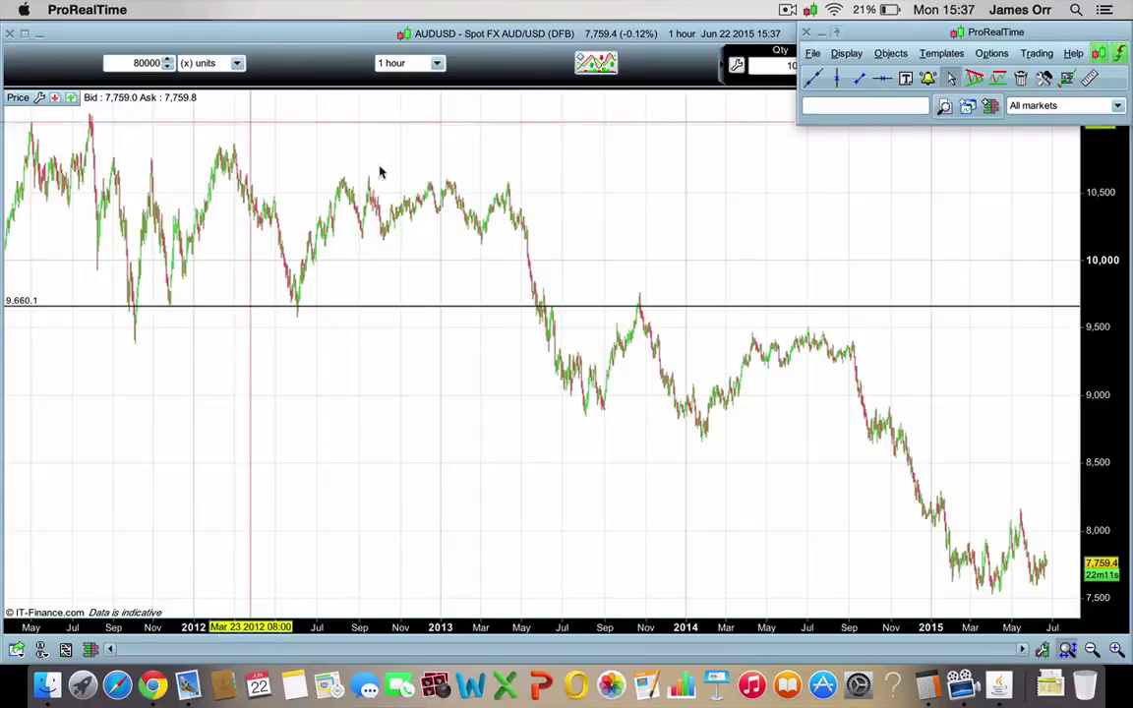
Examine the hourly AUD/USD price action in June 2015 at candle level, from about June 4 to June 22.
{"action": "scroll", "coordinate": [577, 331], "scroll_direction": "up", "scroll_amount": 5}
{"action": "scroll", "coordinate": [578, 336], "scroll_direction": "up", "scroll_amount": 8}
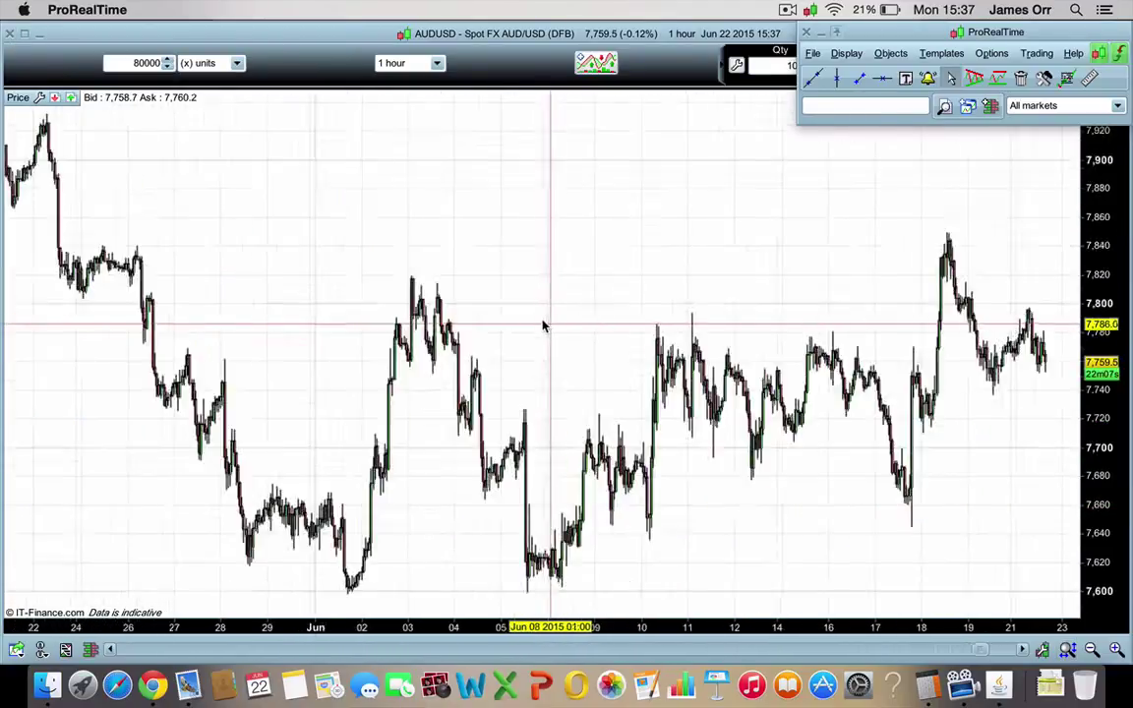
{"action": "scroll", "coordinate": [543, 327], "scroll_direction": "up", "scroll_amount": 3}
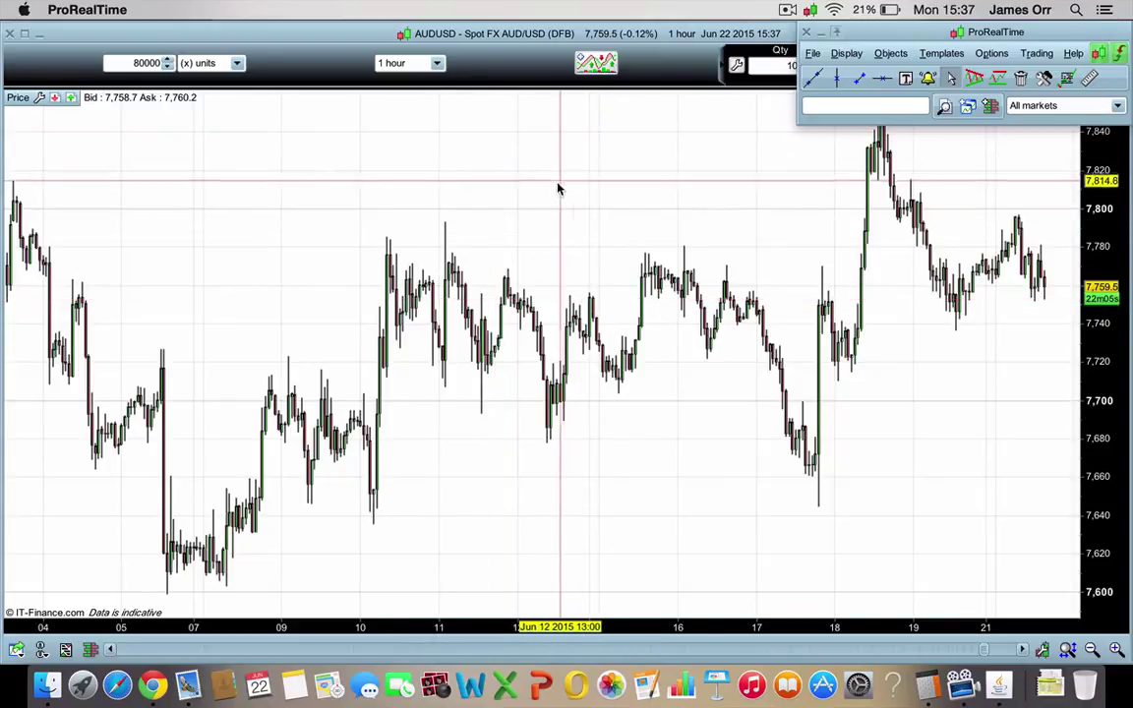
{"action": "scroll", "coordinate": [558, 189], "scroll_direction": "up", "scroll_amount": 1}
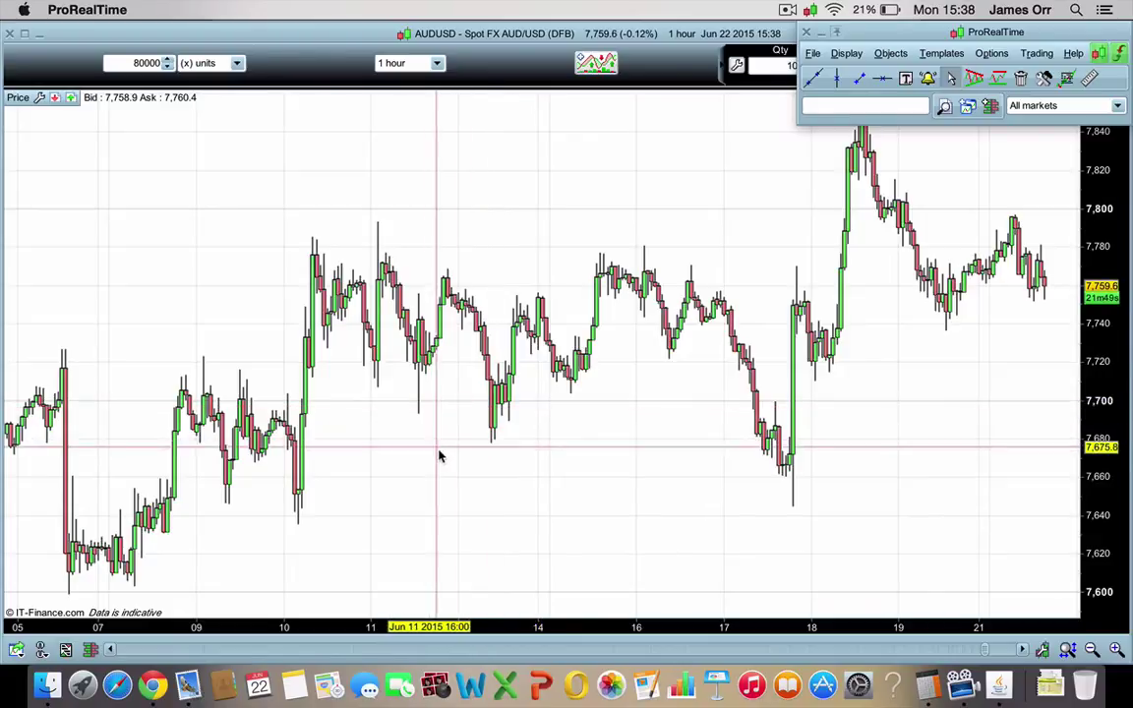
{"action": "left_click_drag", "start_coordinate": [412, 446], "coordinate": [544, 393]}
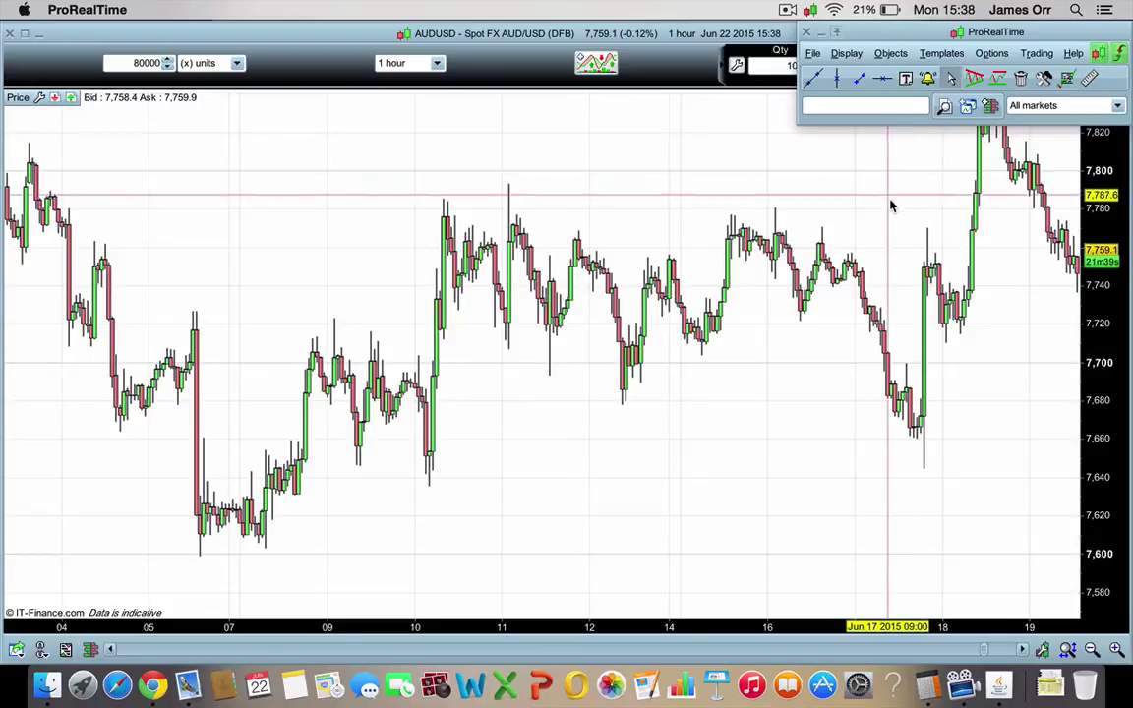
{"action": "left_click_drag", "start_coordinate": [904, 221], "coordinate": [640, 288]}
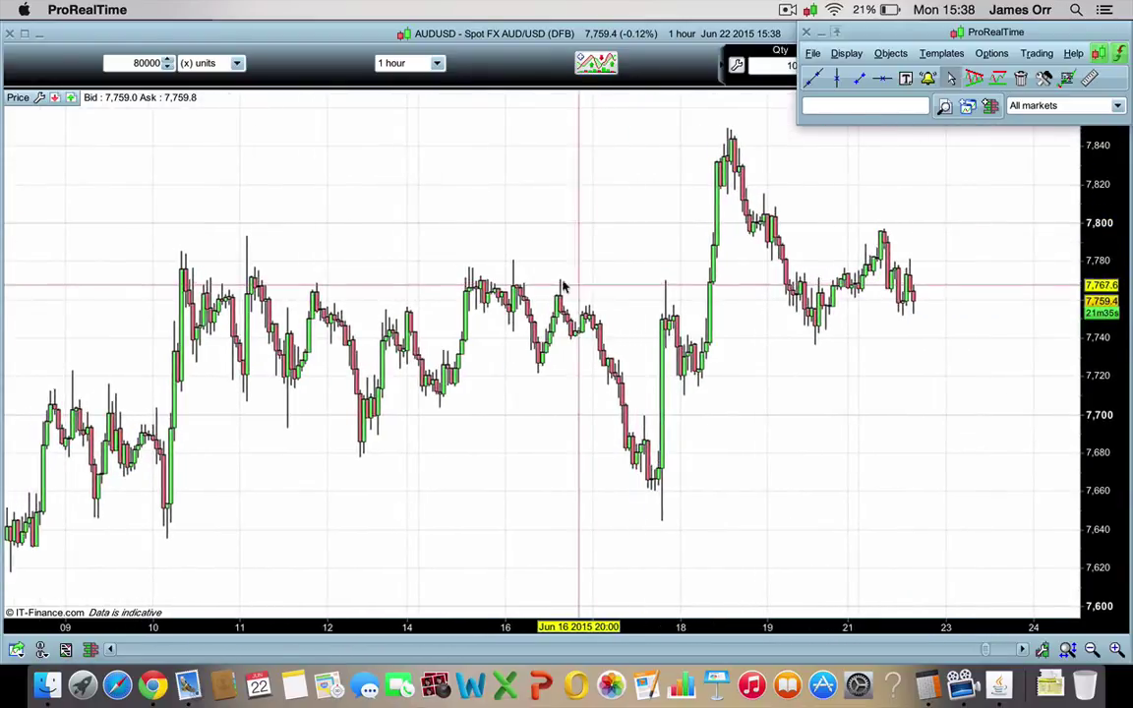
{"action": "scroll", "coordinate": [450, 270], "scroll_direction": "left", "scroll_amount": 3}
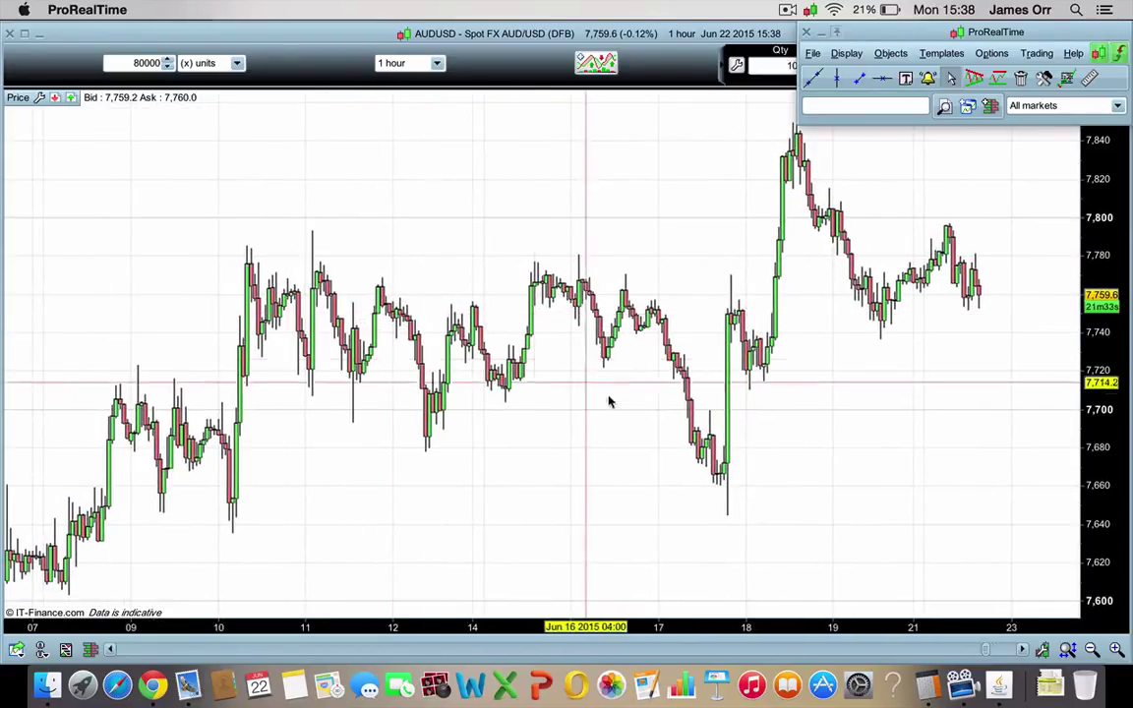